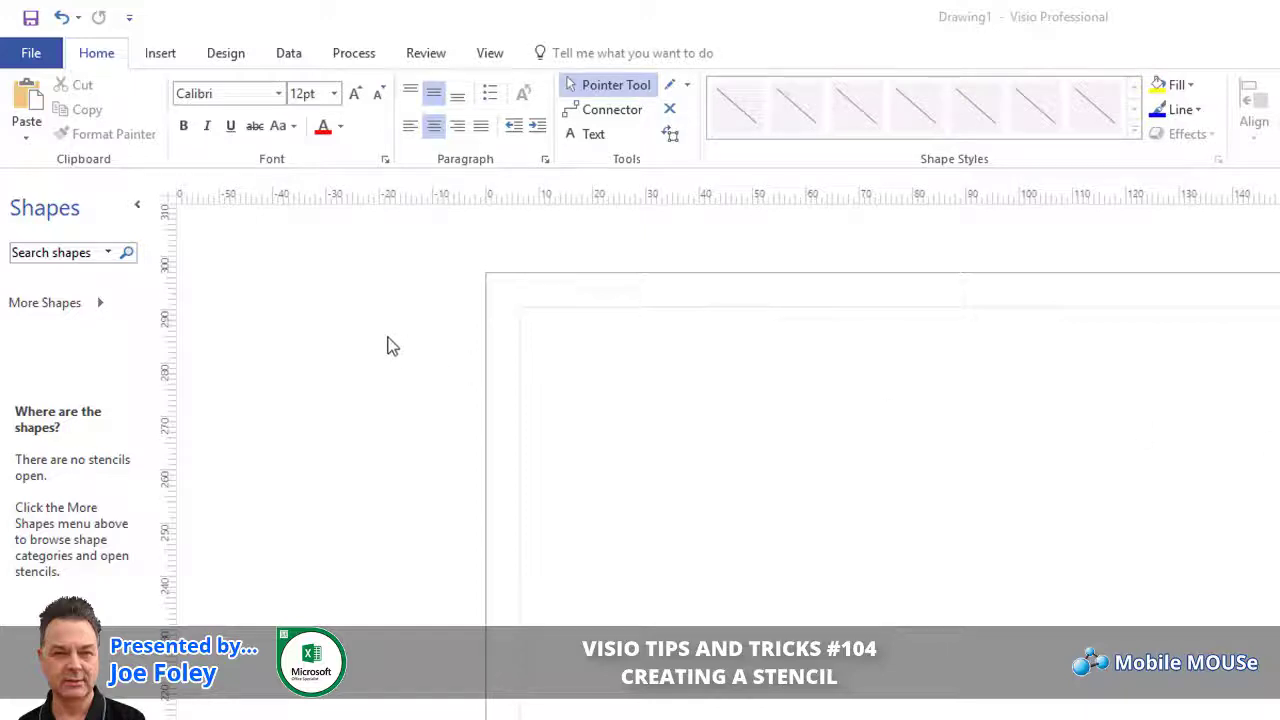
Create a new empty metric stencil, Stencil2, through More Shapes
{"action": "left_click", "coordinate": [102, 304]}
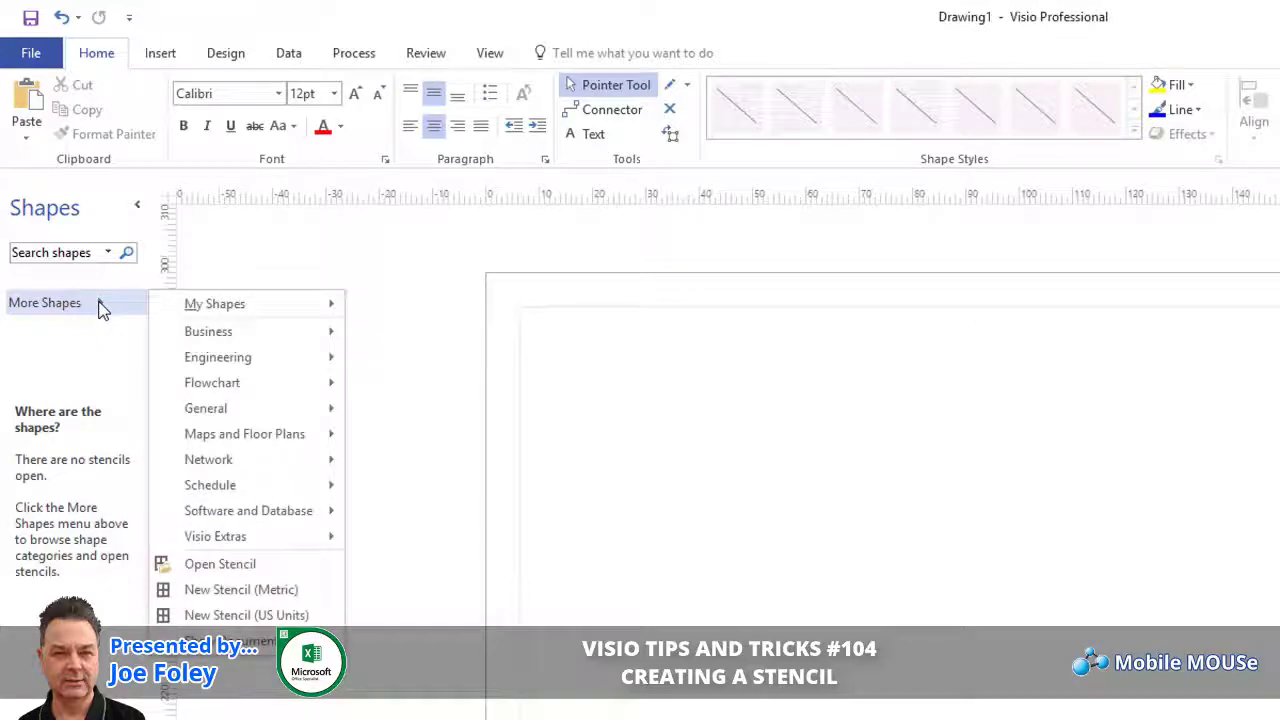
{"action": "mouse_move", "coordinate": [213, 305]}
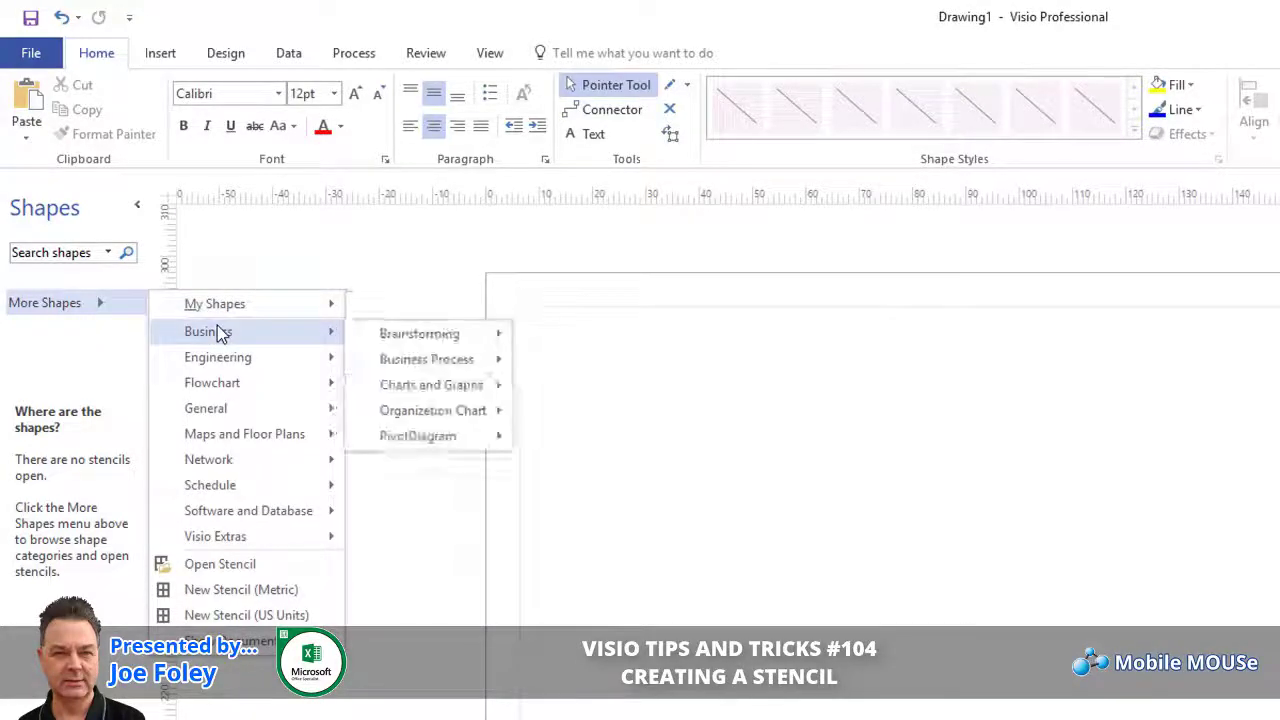
{"action": "mouse_move", "coordinate": [218, 358]}
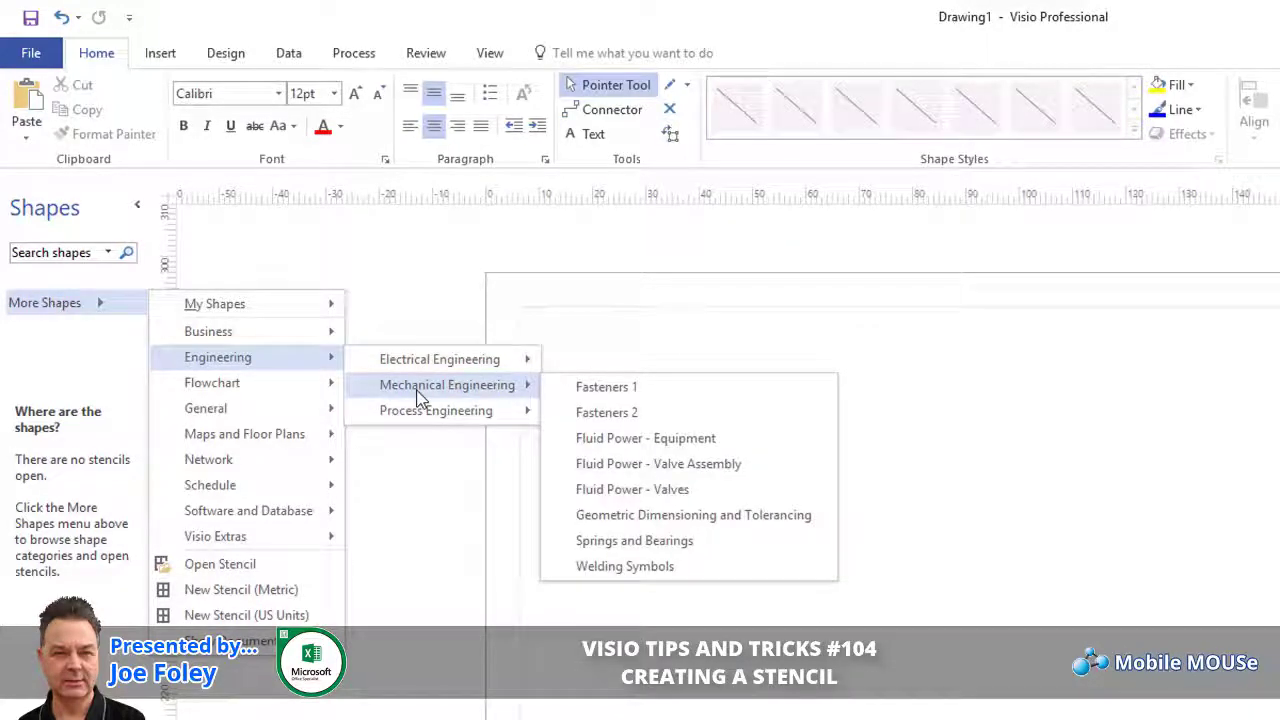
{"action": "mouse_move", "coordinate": [413, 414]}
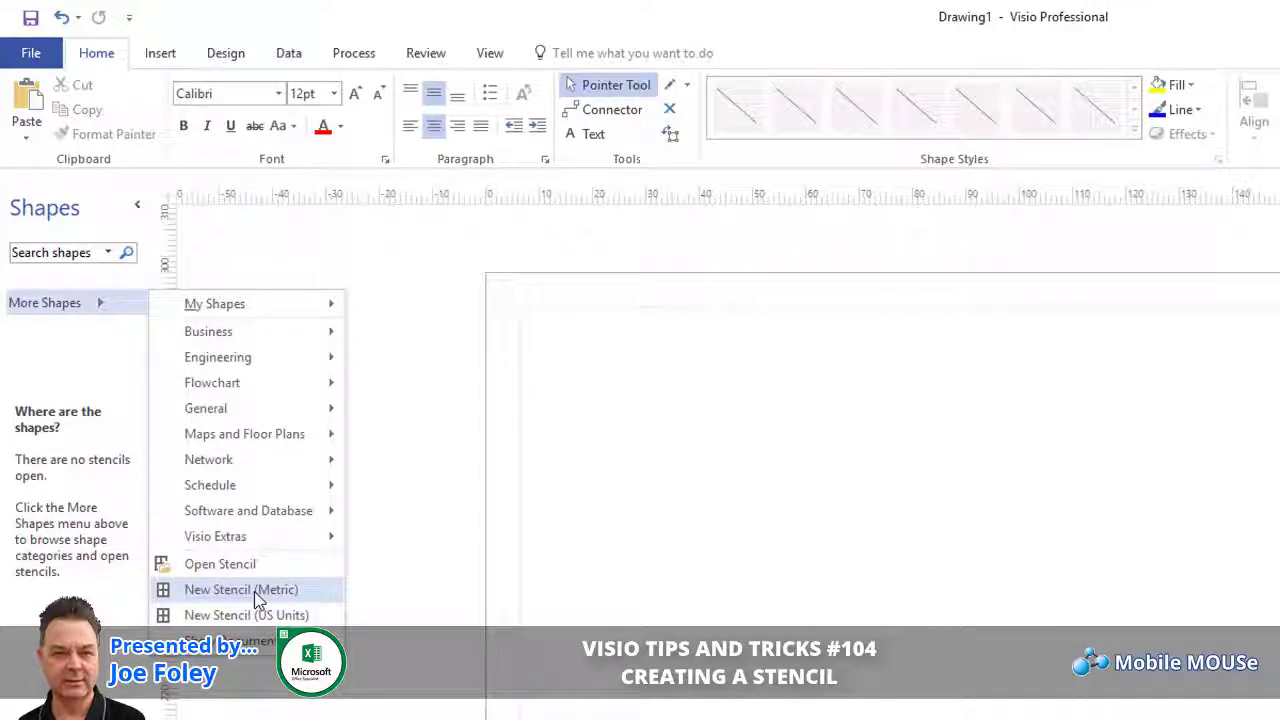
{"action": "left_click", "coordinate": [254, 592]}
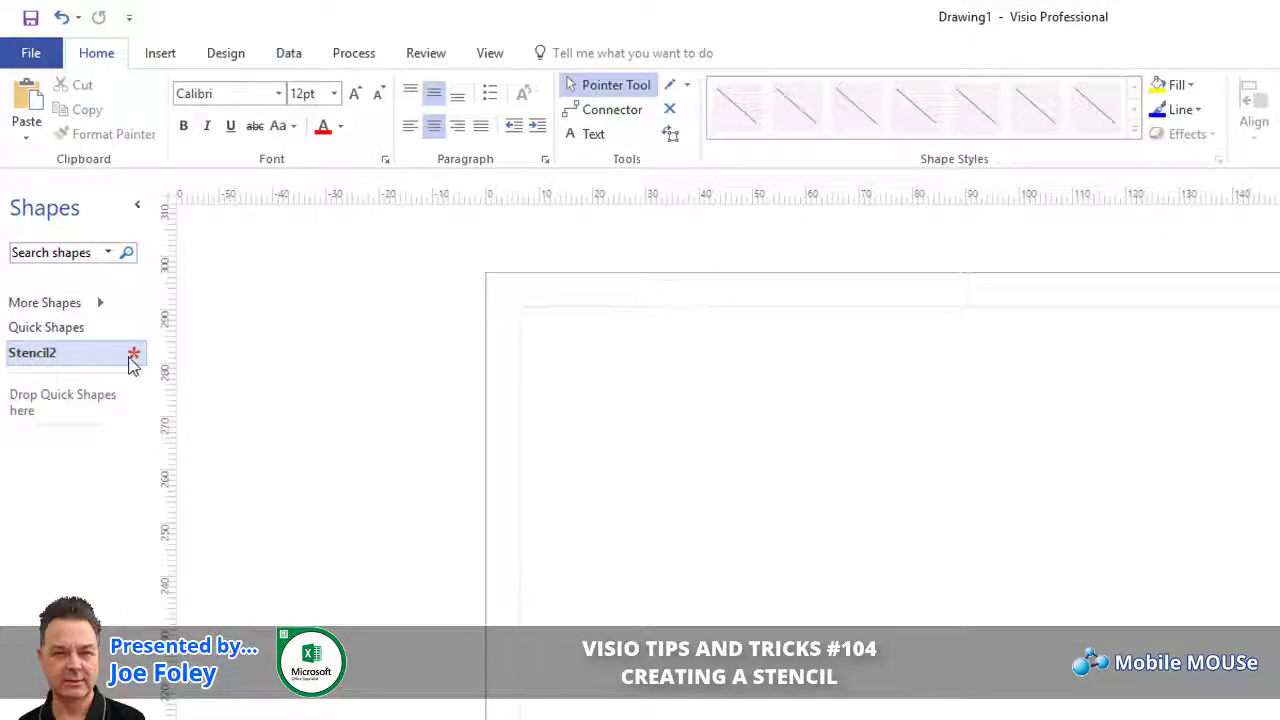
Delete an accidental guide, widen the Shapes pane, and check Stencil2's options menu
{"action": "left_click_drag", "start_coordinate": [175, 330], "coordinate": [229, 340]}
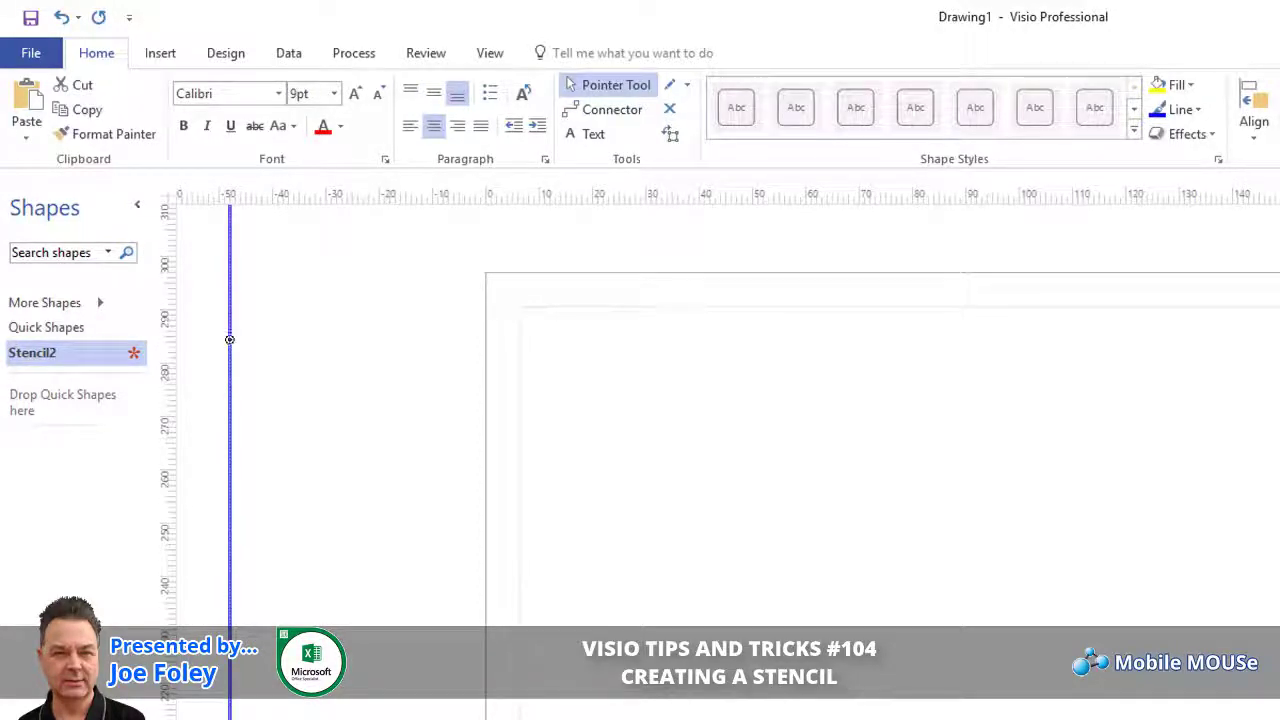
{"action": "key", "text": "Delete"}
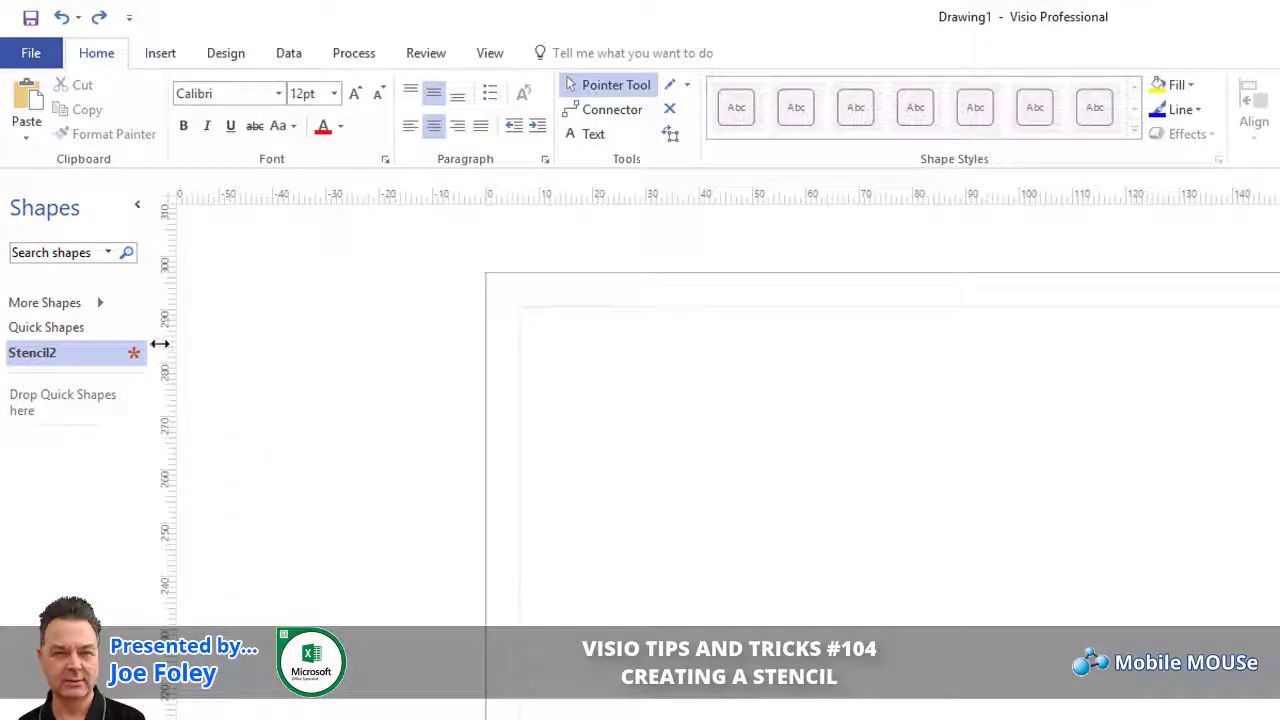
{"action": "left_click_drag", "start_coordinate": [198, 347], "coordinate": [272, 350]}
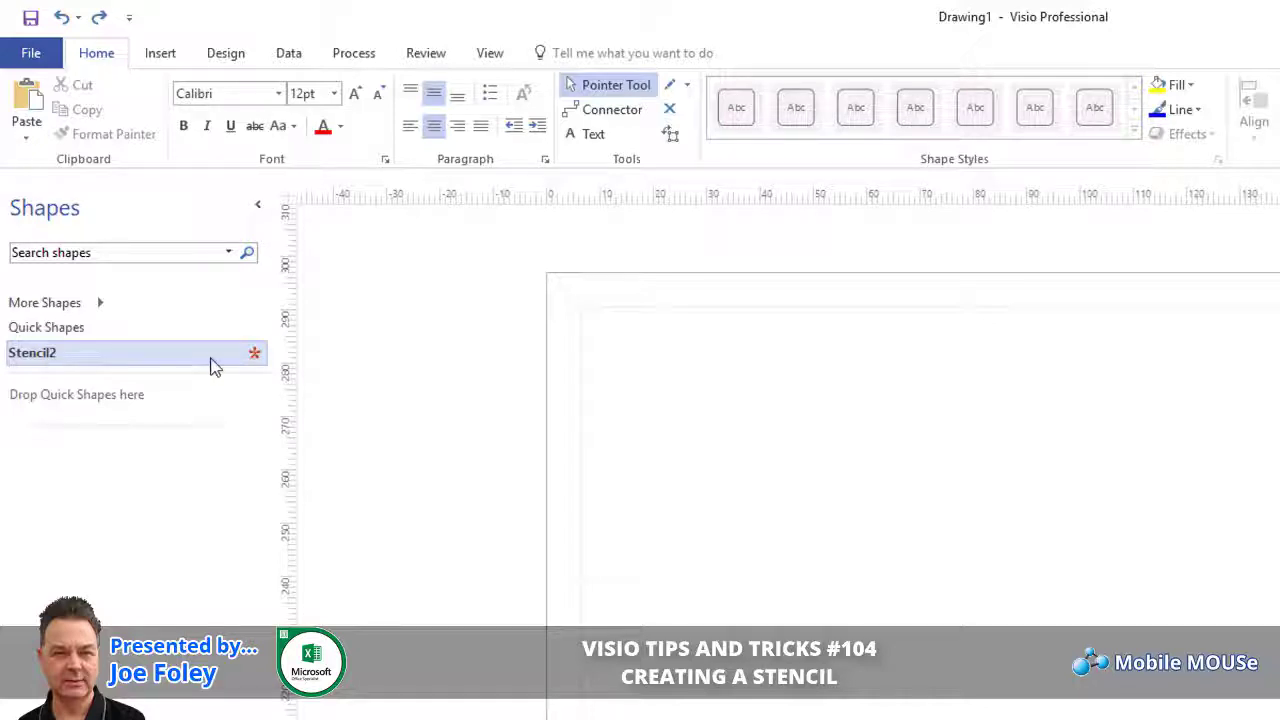
{"action": "right_click", "coordinate": [108, 358]}
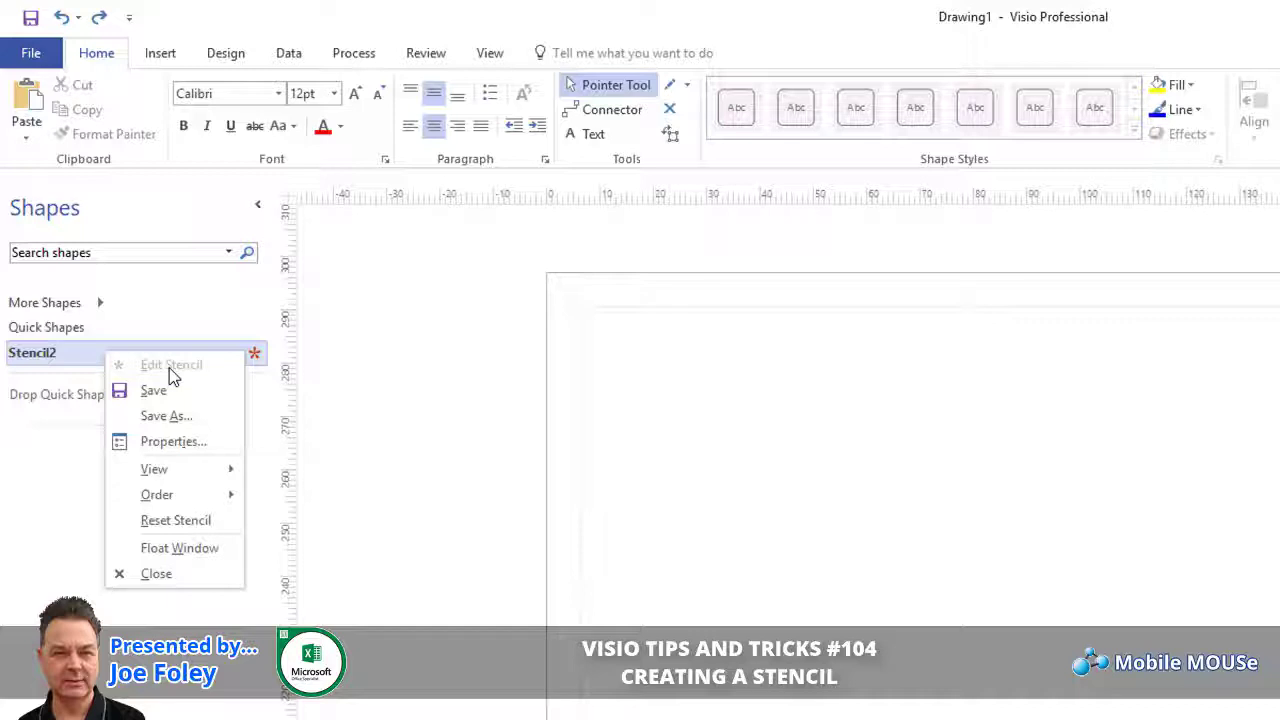
{"action": "left_click", "coordinate": [670, 417]}
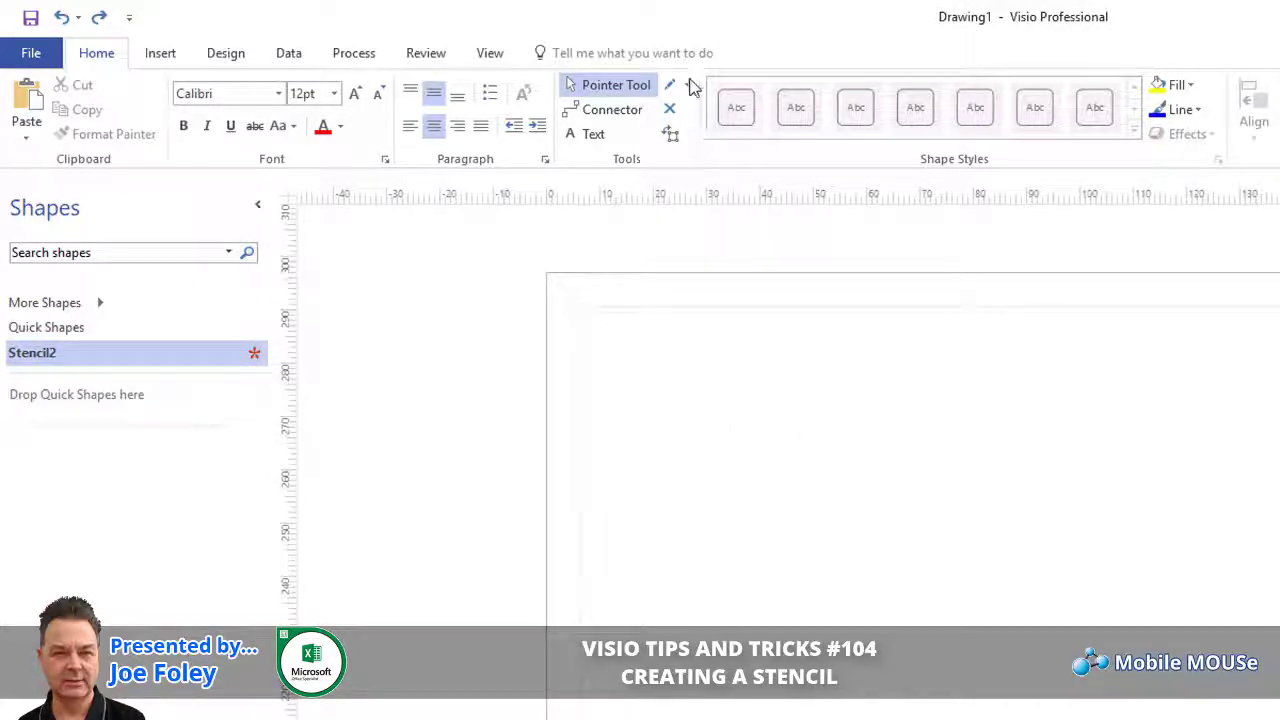
Draw a horizontal line with the Line tool and move it lower on the page
{"action": "left_click", "coordinate": [687, 85]}
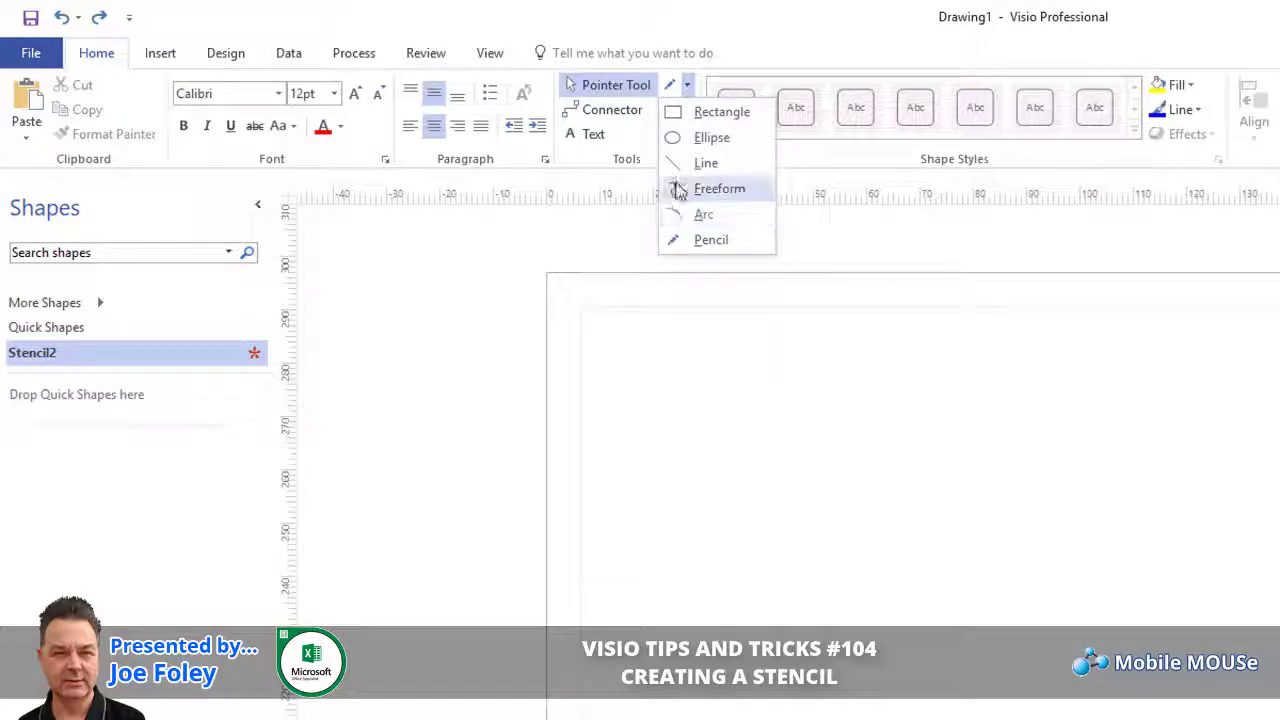
{"action": "left_click", "coordinate": [705, 163]}
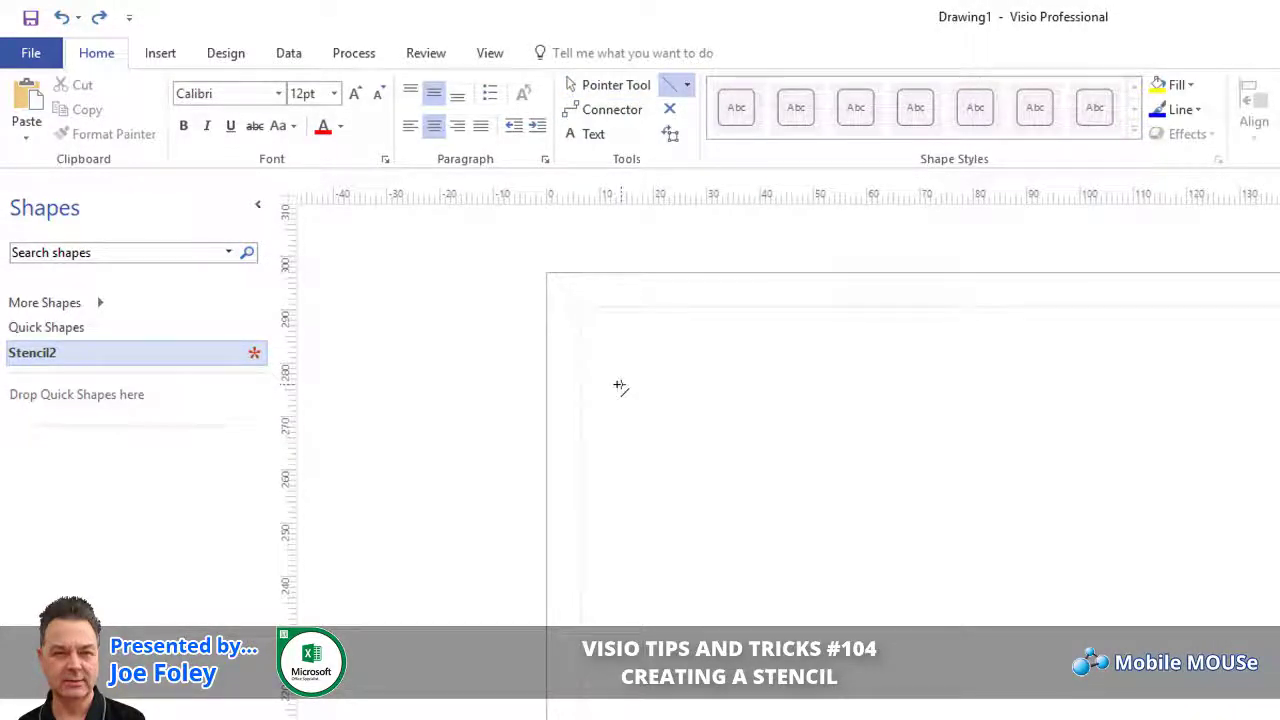
{"action": "left_click_drag", "start_coordinate": [622, 383], "coordinate": [823, 385]}
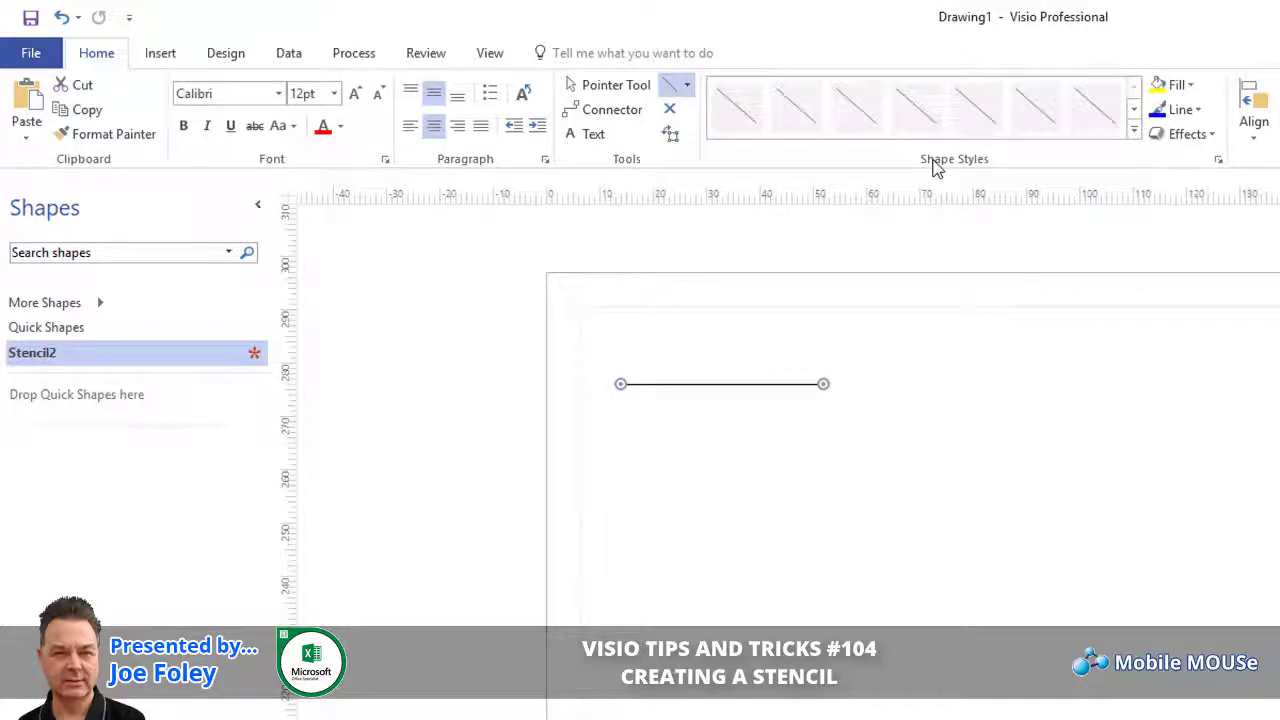
{"action": "left_click", "coordinate": [615, 85]}
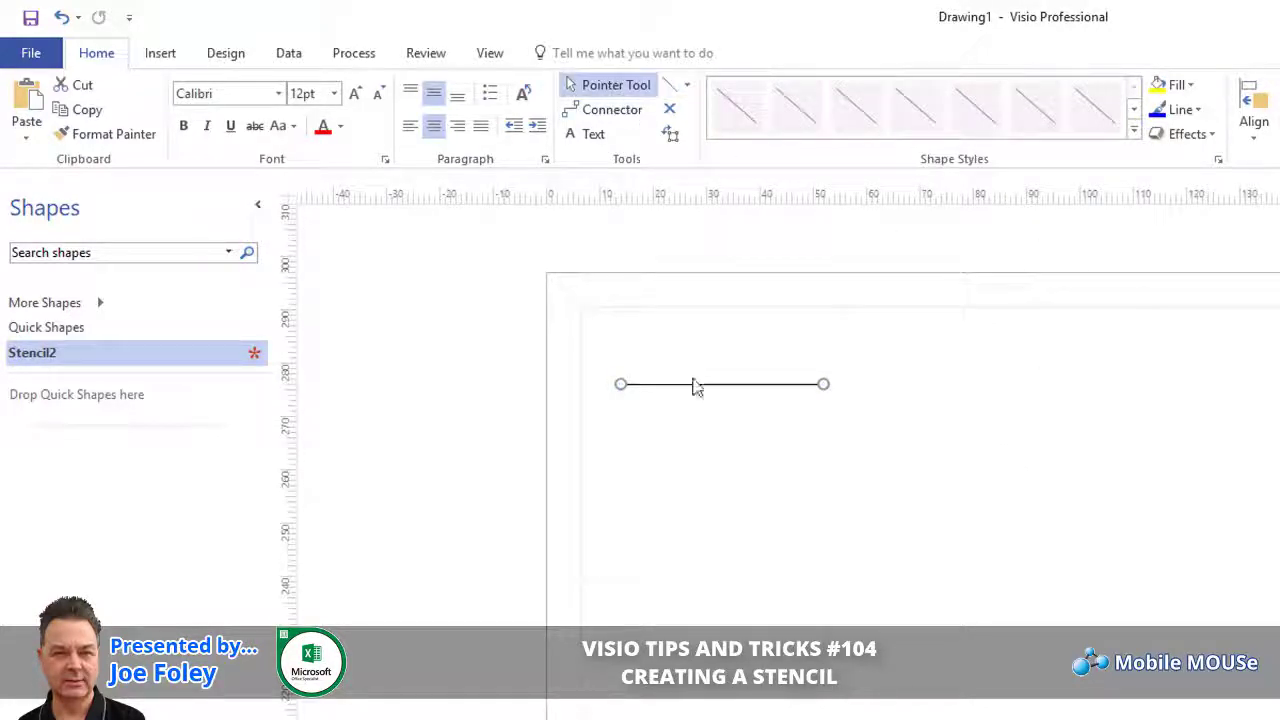
{"action": "left_click_drag", "start_coordinate": [697, 386], "coordinate": [696, 478]}
Add two arcs at the line's right end forming a semicircular arch
{"action": "left_click", "coordinate": [687, 89]}
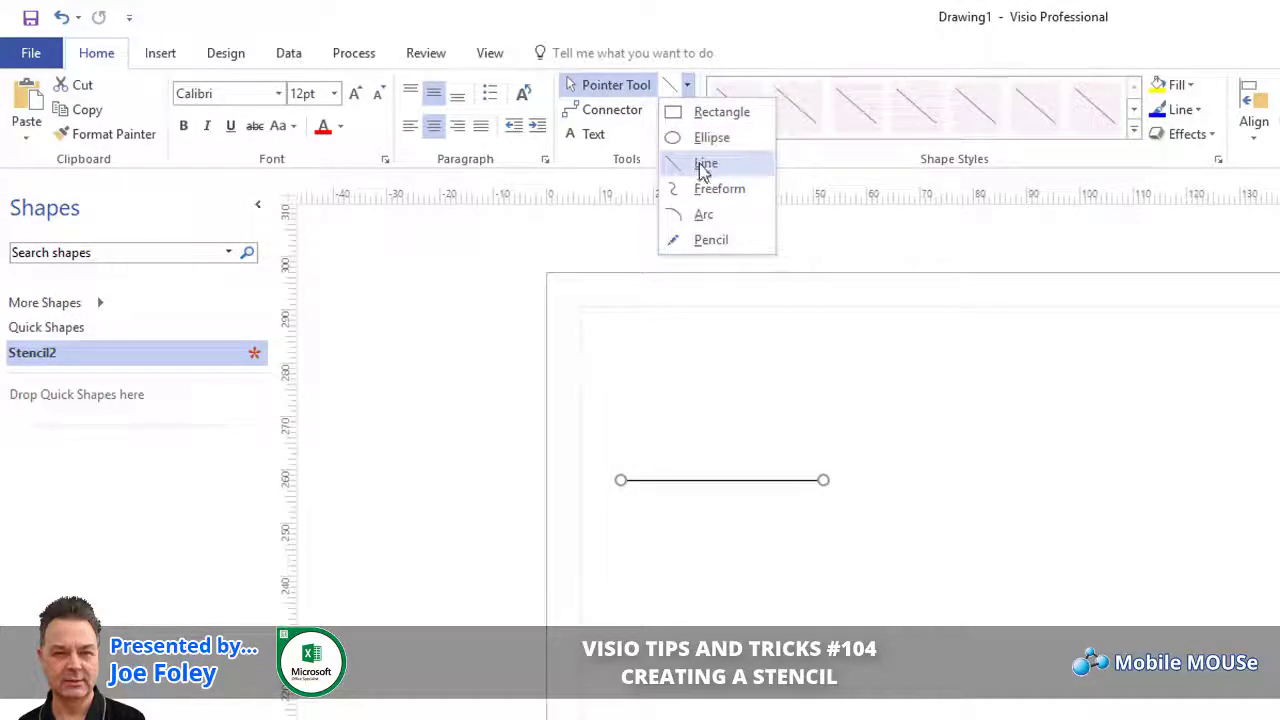
{"action": "left_click", "coordinate": [703, 216]}
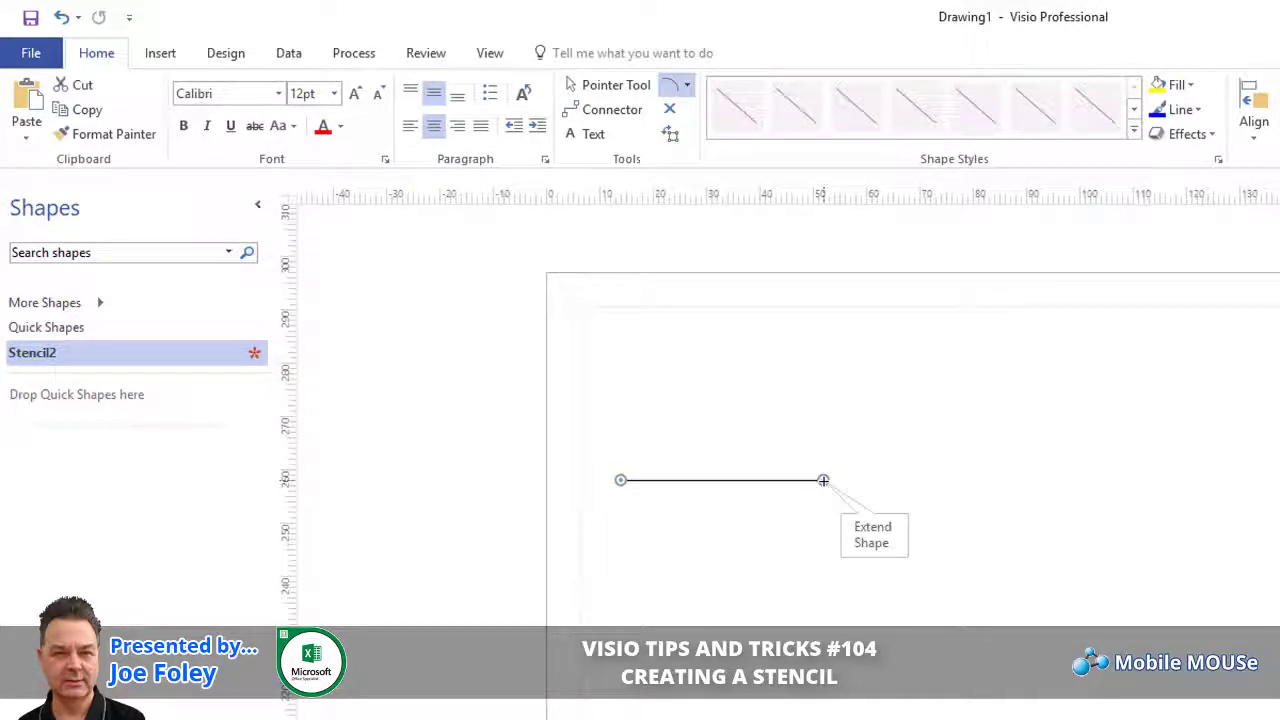
{"action": "left_click_drag", "start_coordinate": [823, 480], "coordinate": [910, 374]}
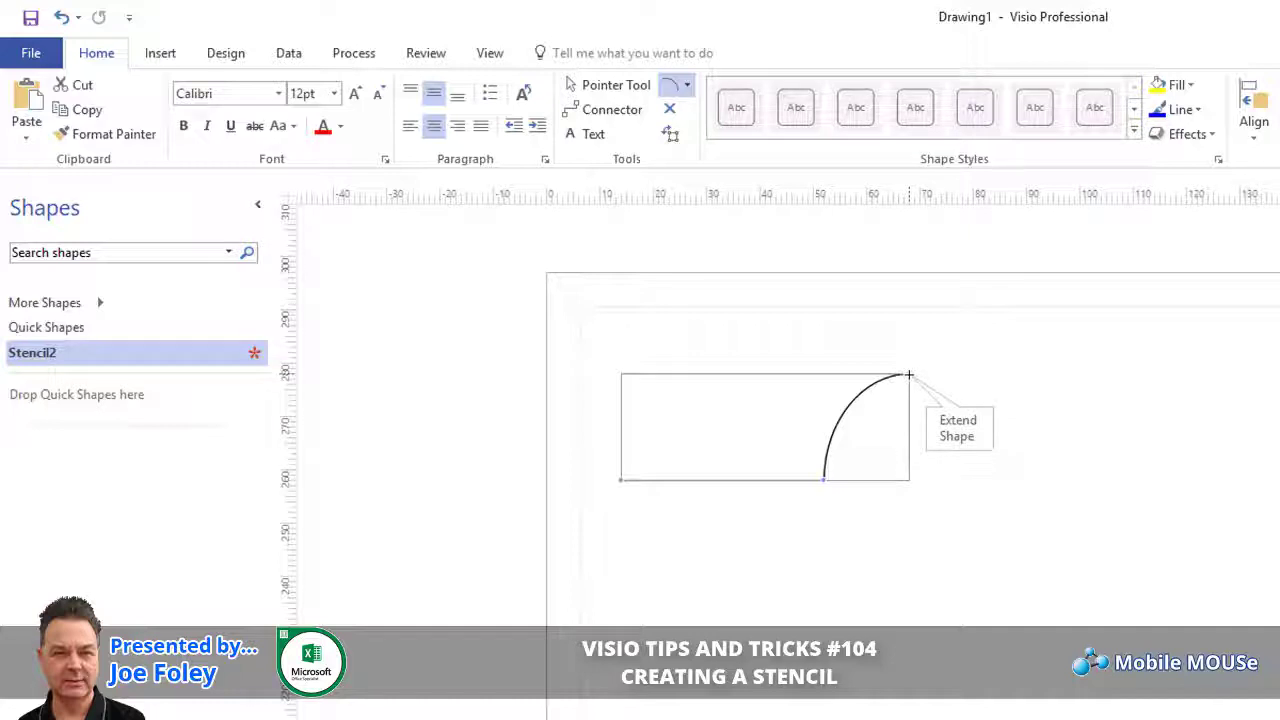
{"action": "left_click_drag", "start_coordinate": [908, 375], "coordinate": [1038, 470]}
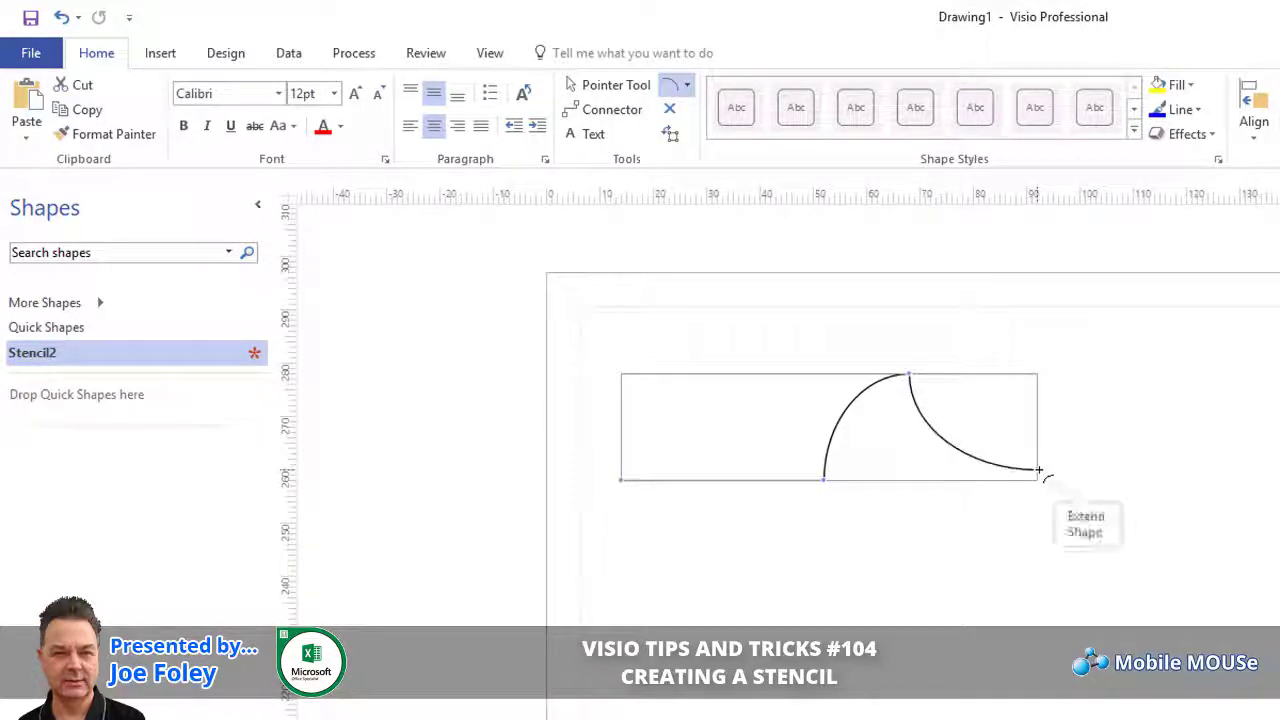
{"action": "key", "text": "ctrl+z"}
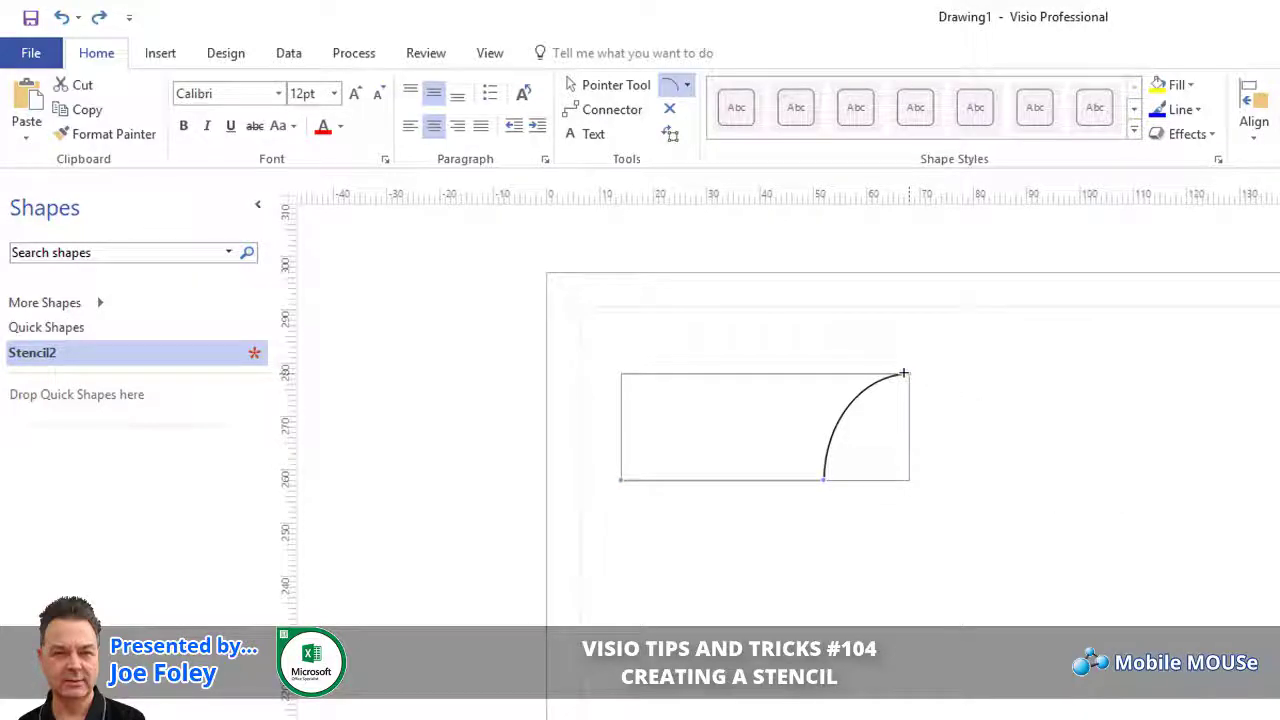
{"action": "left_click_drag", "start_coordinate": [908, 375], "coordinate": [984, 482]}
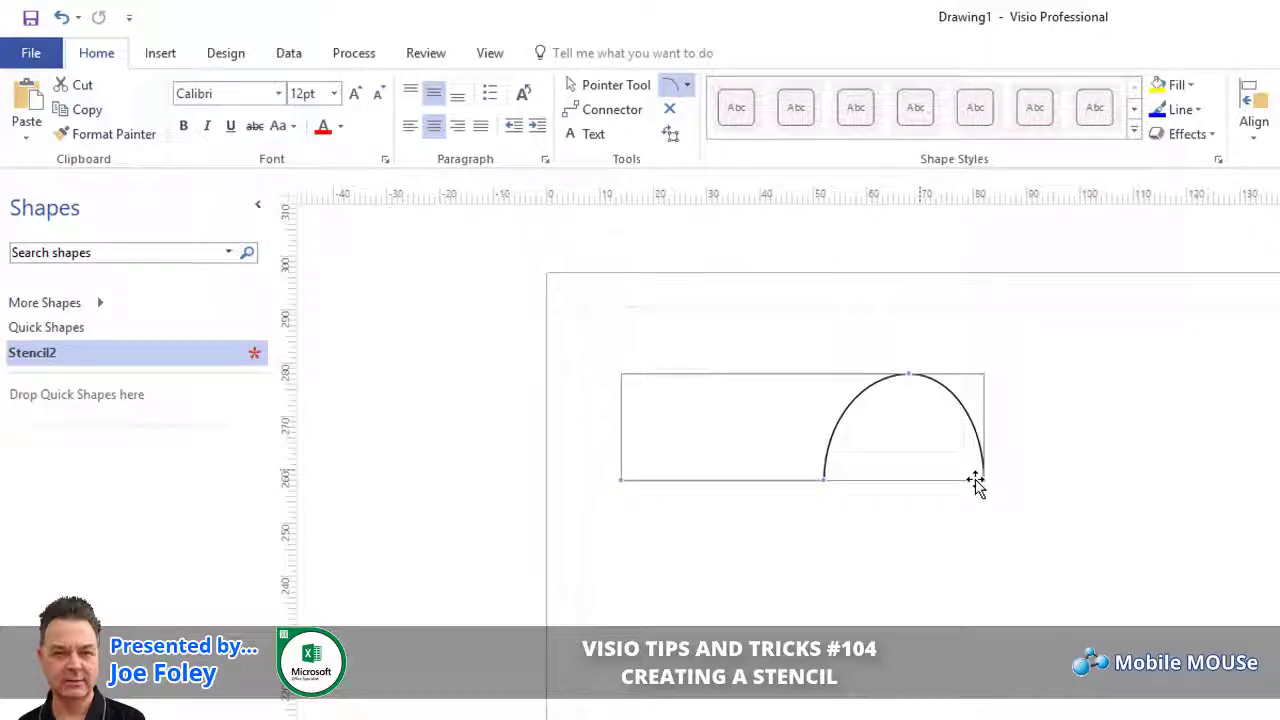
{"action": "left_click", "coordinate": [605, 85]}
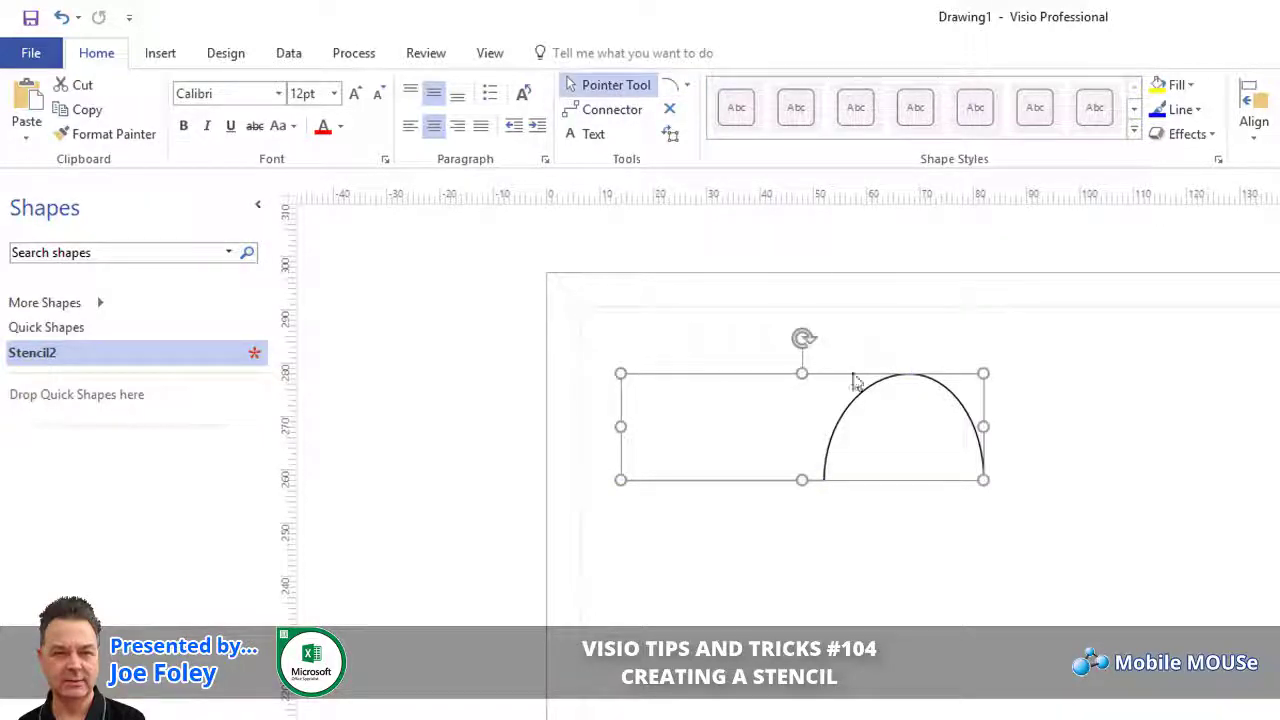
Drag the hook into Stencil2 as Master.2, placed below the Quick Shapes separator
{"action": "mouse_move", "coordinate": [857, 391]}
{"action": "left_mouse_down"}
{"action": "mouse_move", "coordinate": [954, 463]}
{"action": "mouse_move", "coordinate": [886, 580]}
{"action": "mouse_move", "coordinate": [848, 375]}
{"action": "left_mouse_up"}
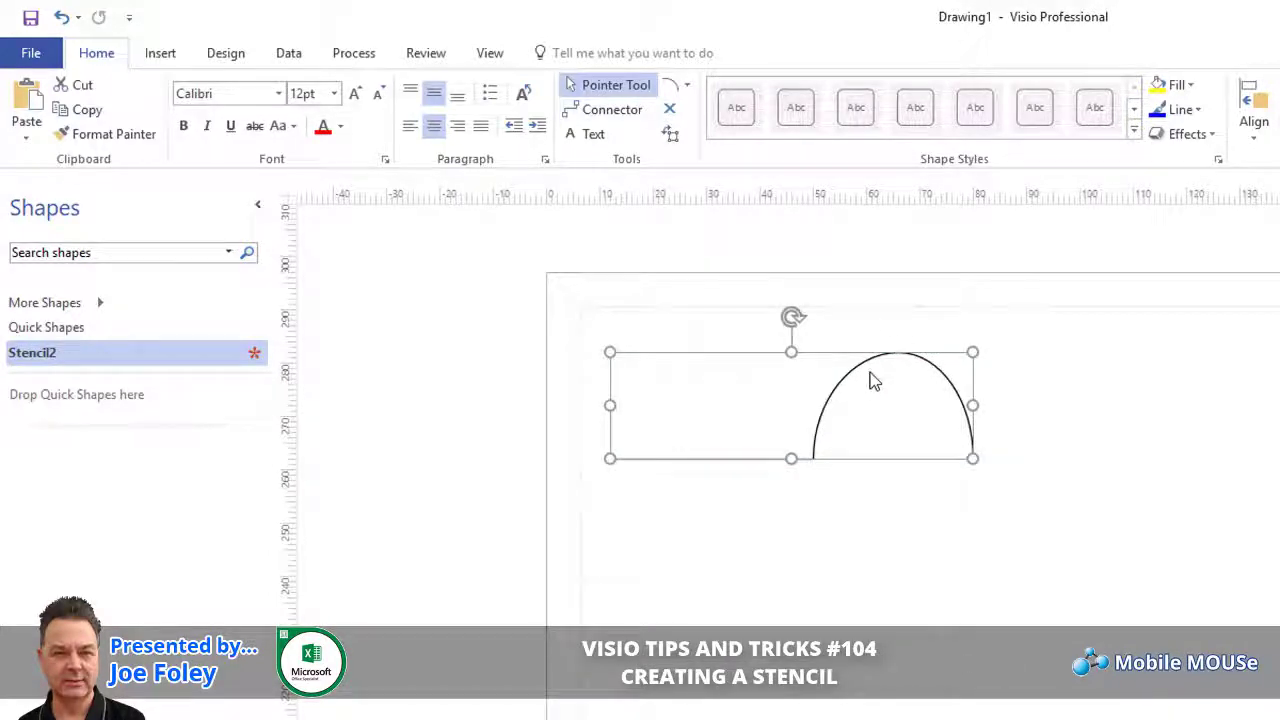
{"action": "left_click_drag", "start_coordinate": [848, 380], "coordinate": [52, 403]}
{"action": "left_click", "coordinate": [56, 328]}
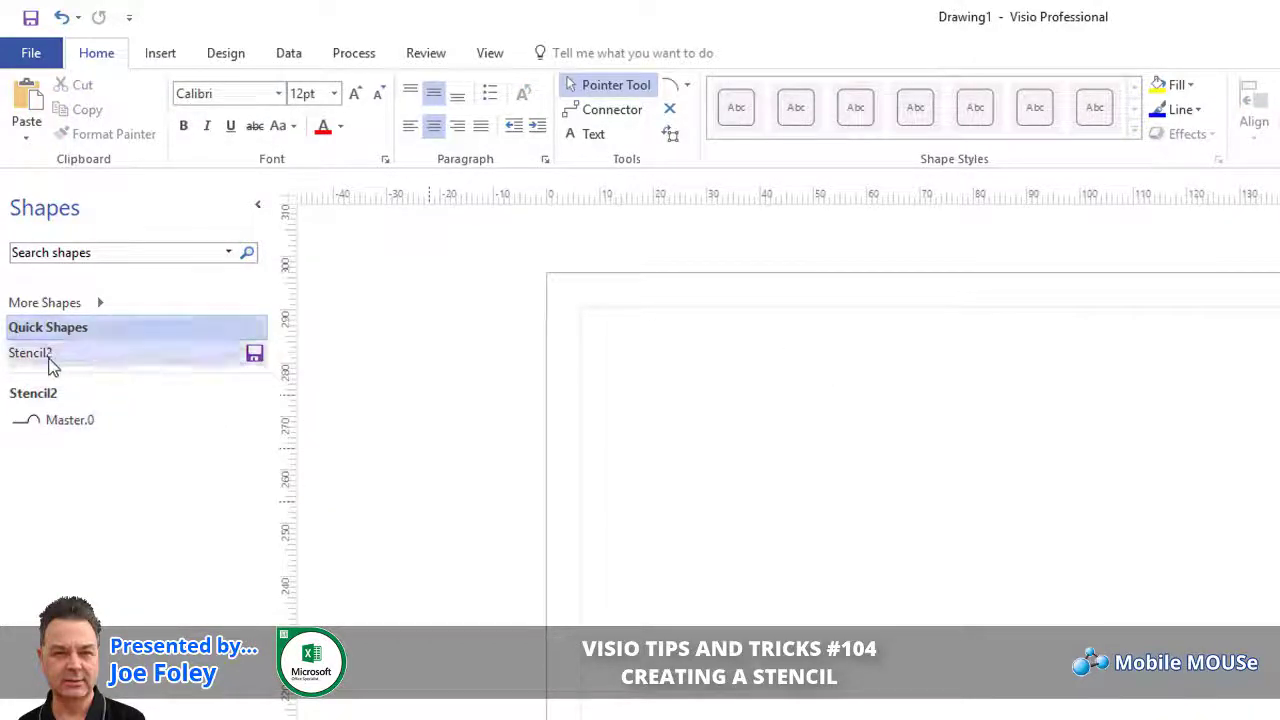
{"action": "left_click", "coordinate": [53, 358]}
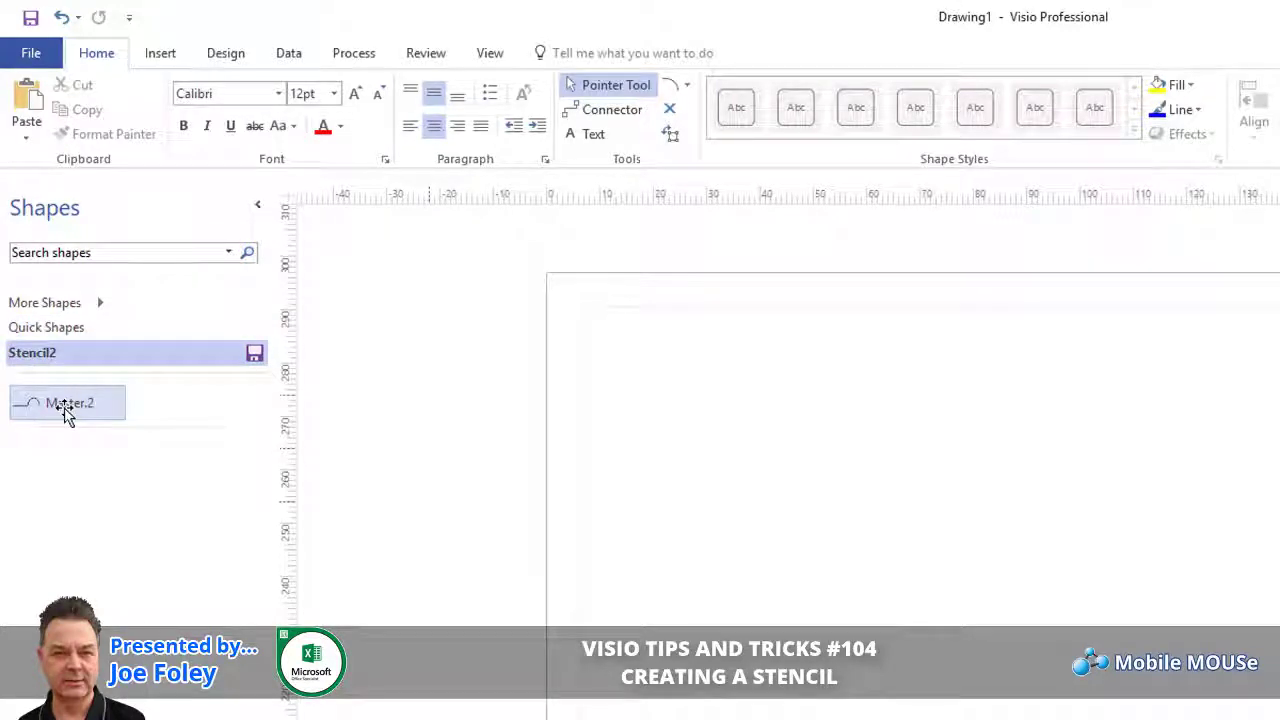
{"action": "left_click_drag", "start_coordinate": [64, 425], "coordinate": [60, 459]}
{"action": "left_click", "coordinate": [47, 327]}
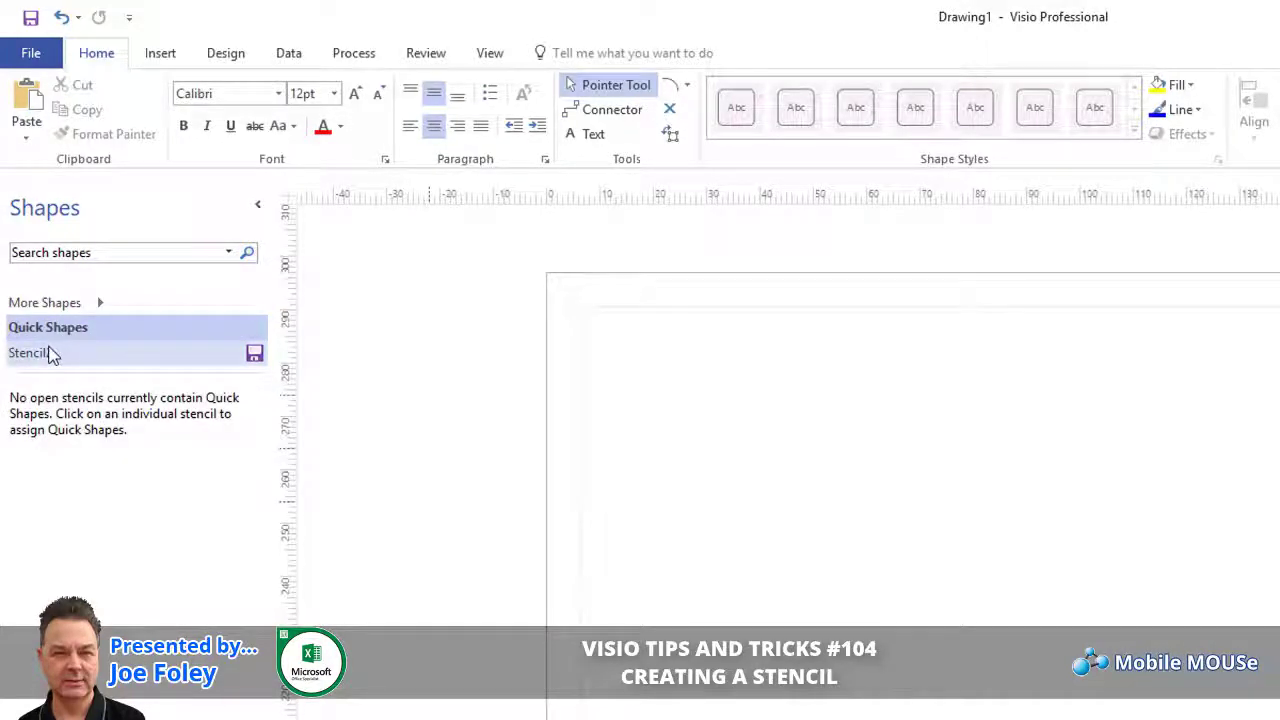
{"action": "left_click", "coordinate": [53, 358]}
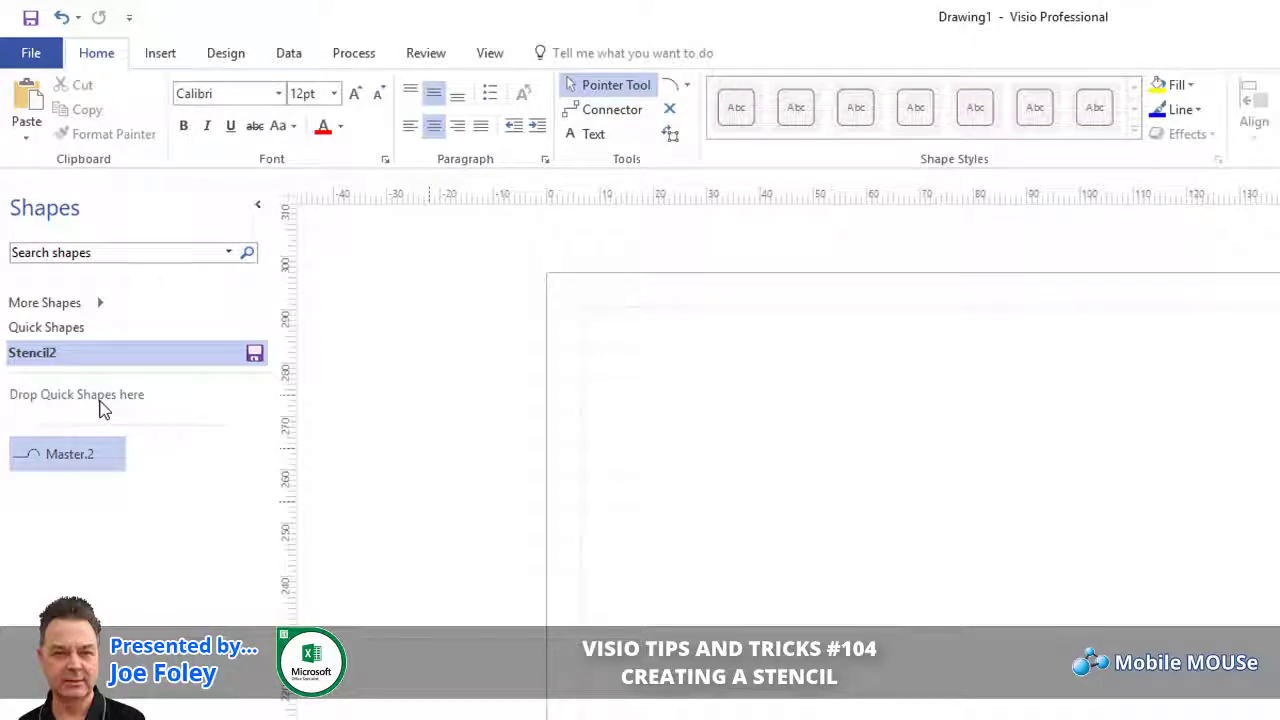
Set Master.2's name to Big Hook, with a big-hook prompt and keyword Hook
{"action": "right_click", "coordinate": [58, 457]}
{"action": "mouse_move", "coordinate": [140, 705]}
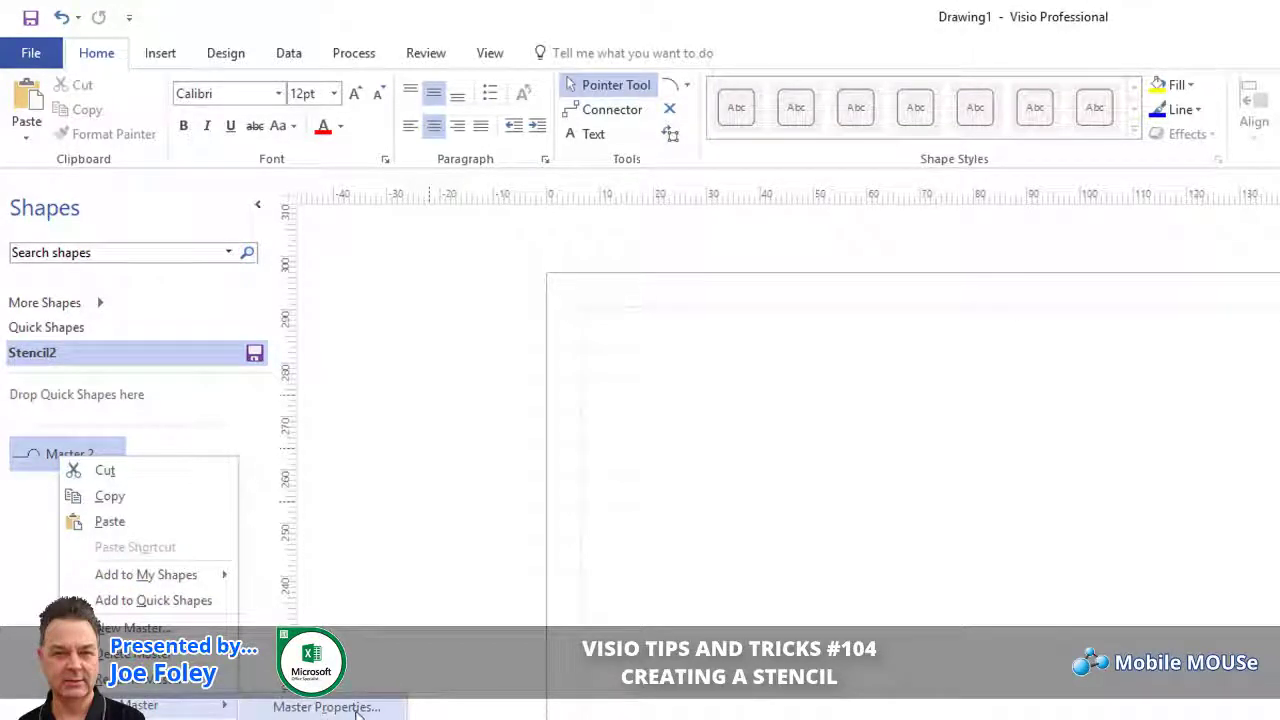
{"action": "left_click", "coordinate": [327, 707]}
{"action": "left_click_drag", "start_coordinate": [943, 370], "coordinate": [688, 305]}
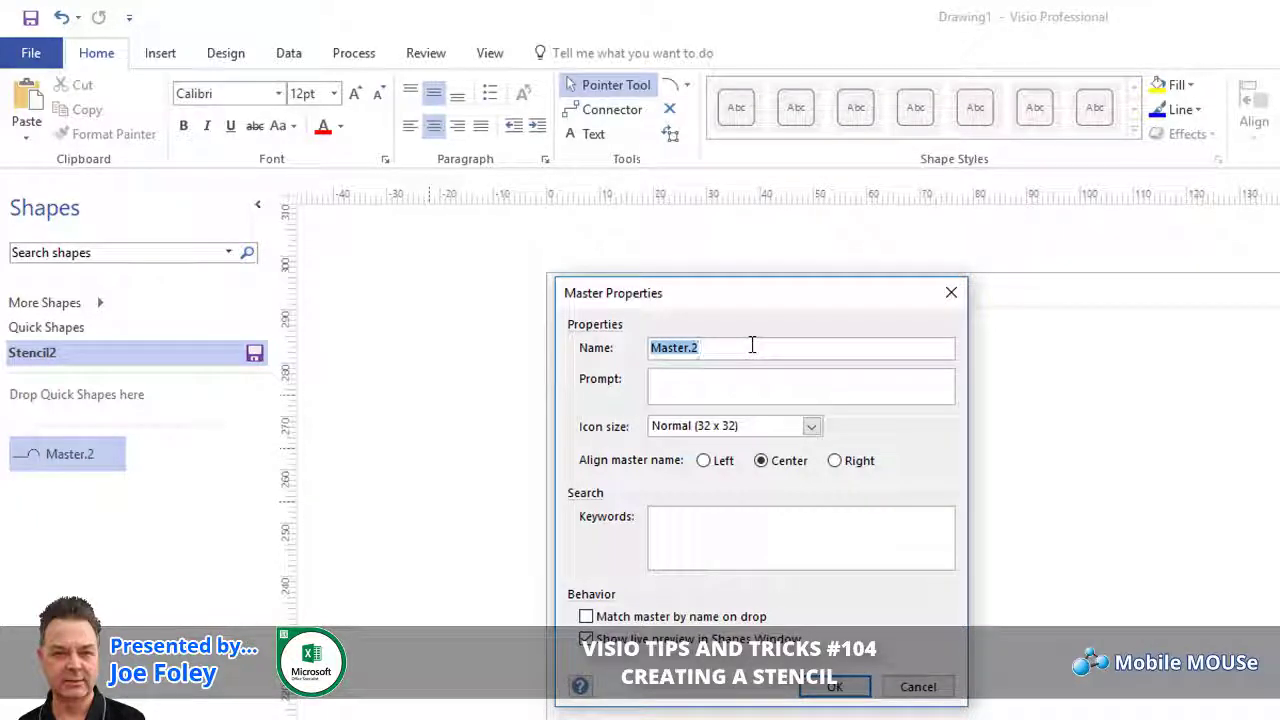
{"action": "type", "text": "Big Hook"}
{"action": "type", "text": "This"}
{"action": "type", "text": " adds a big hook to your drawing."}
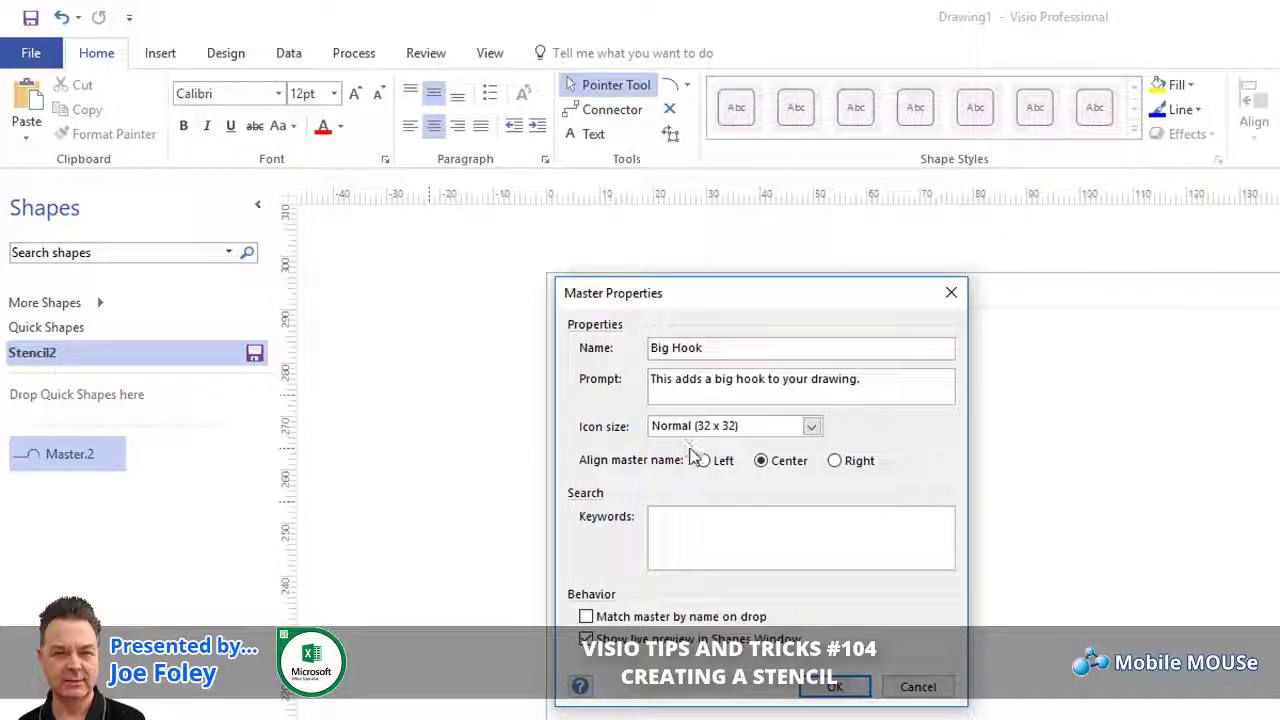
{"action": "left_click", "coordinate": [687, 529]}
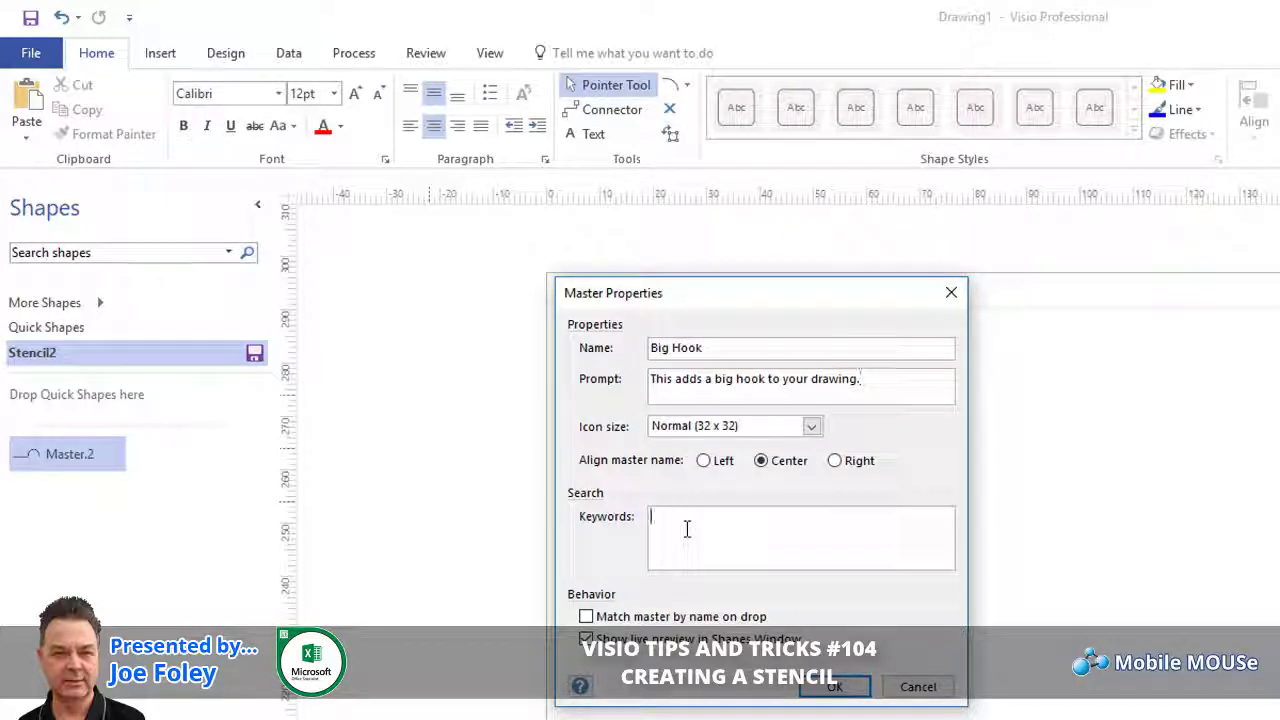
{"action": "type", "text": "Hook"}
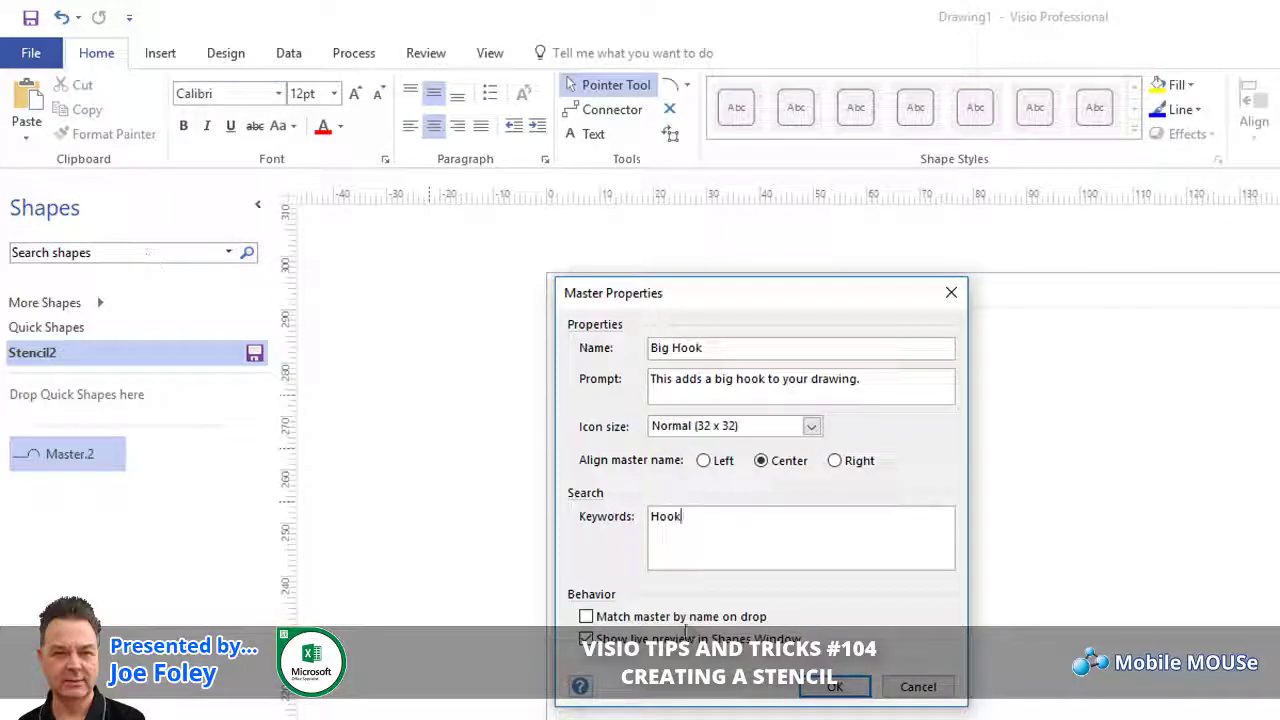
{"action": "left_click", "coordinate": [815, 683]}
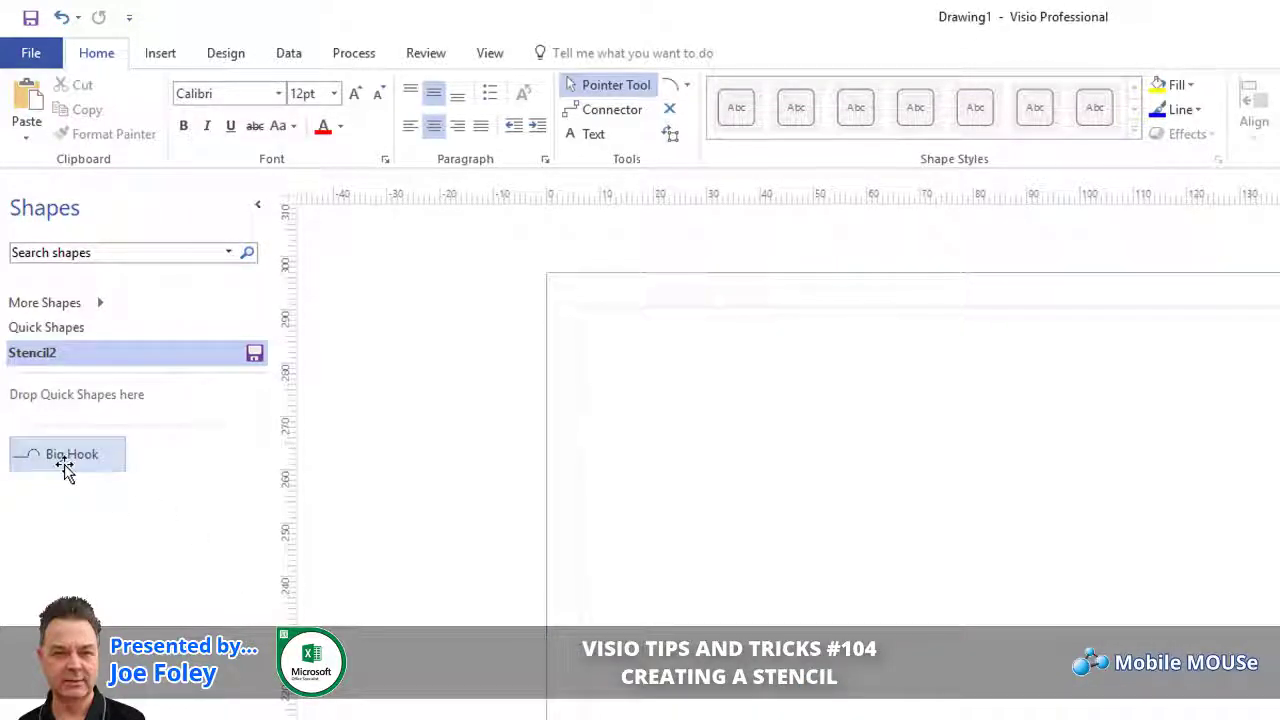
{"action": "left_click_drag", "start_coordinate": [71, 463], "coordinate": [52, 402]}
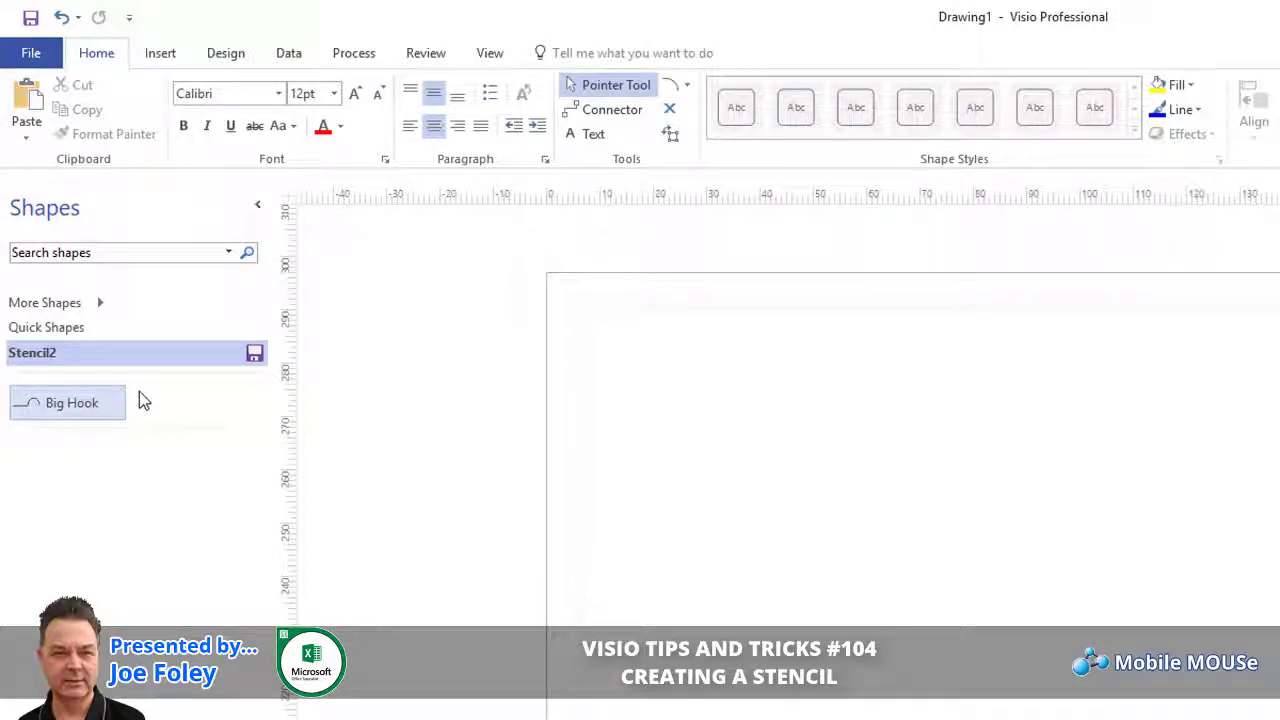
Drop Big Hook on the page, shrink it, and add it back as a new master
{"action": "mouse_move", "coordinate": [74, 405]}
{"action": "left_mouse_down"}
{"action": "mouse_move", "coordinate": [363, 403]}
{"action": "mouse_move", "coordinate": [823, 434]}
{"action": "left_mouse_up"}
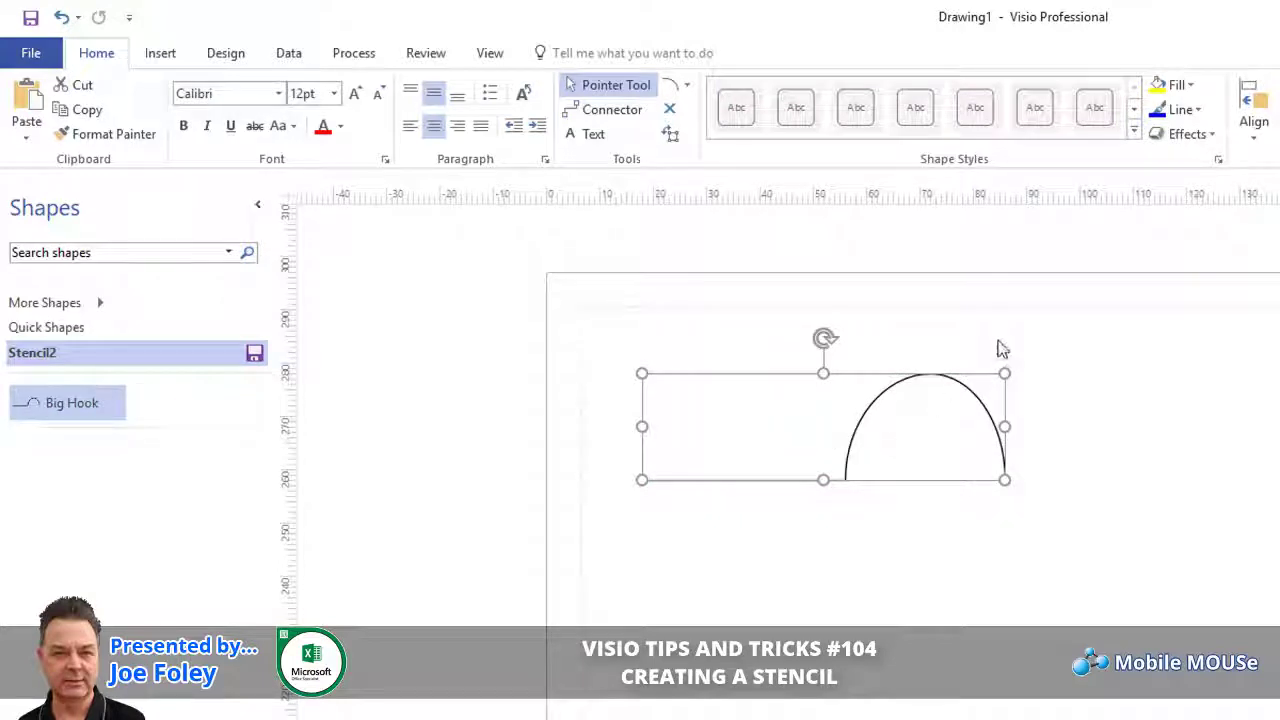
{"action": "left_click_drag", "start_coordinate": [1002, 374], "coordinate": [790, 437]}
{"action": "left_click_drag", "start_coordinate": [762, 480], "coordinate": [195, 410]}
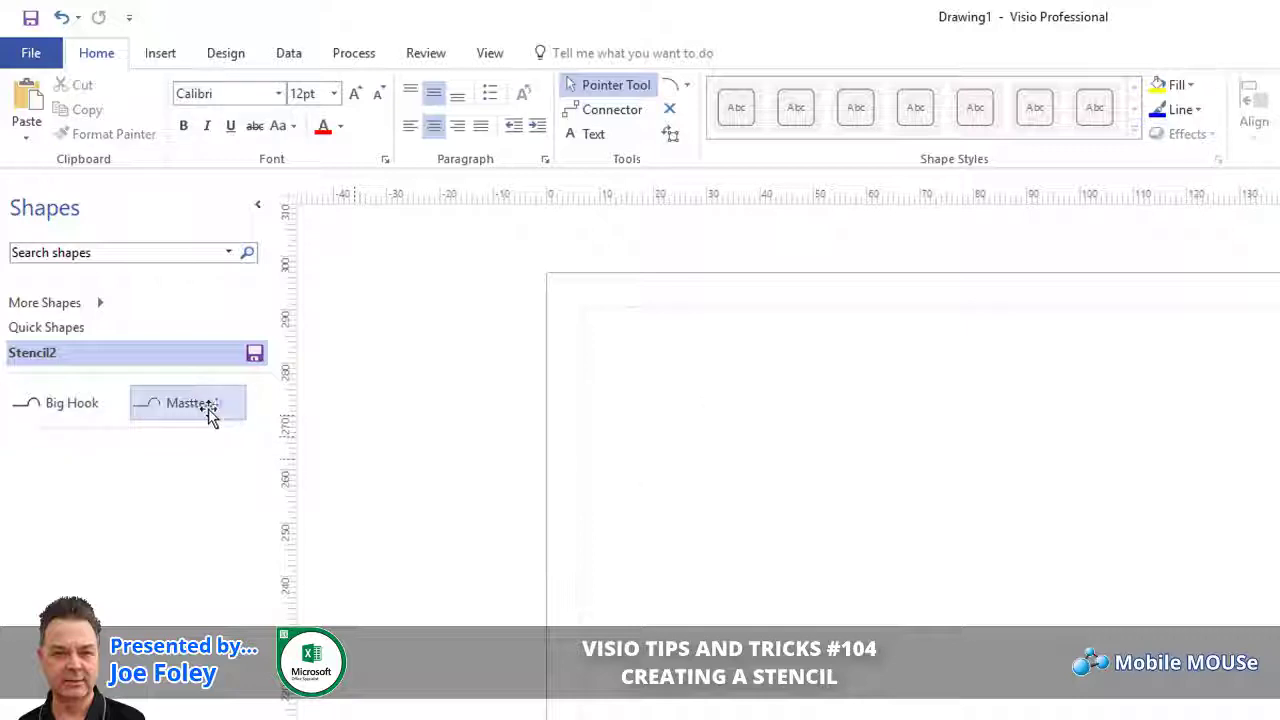
Name the new Master.4 Little Hook with the keyword Hook
{"action": "right_click", "coordinate": [186, 405]}
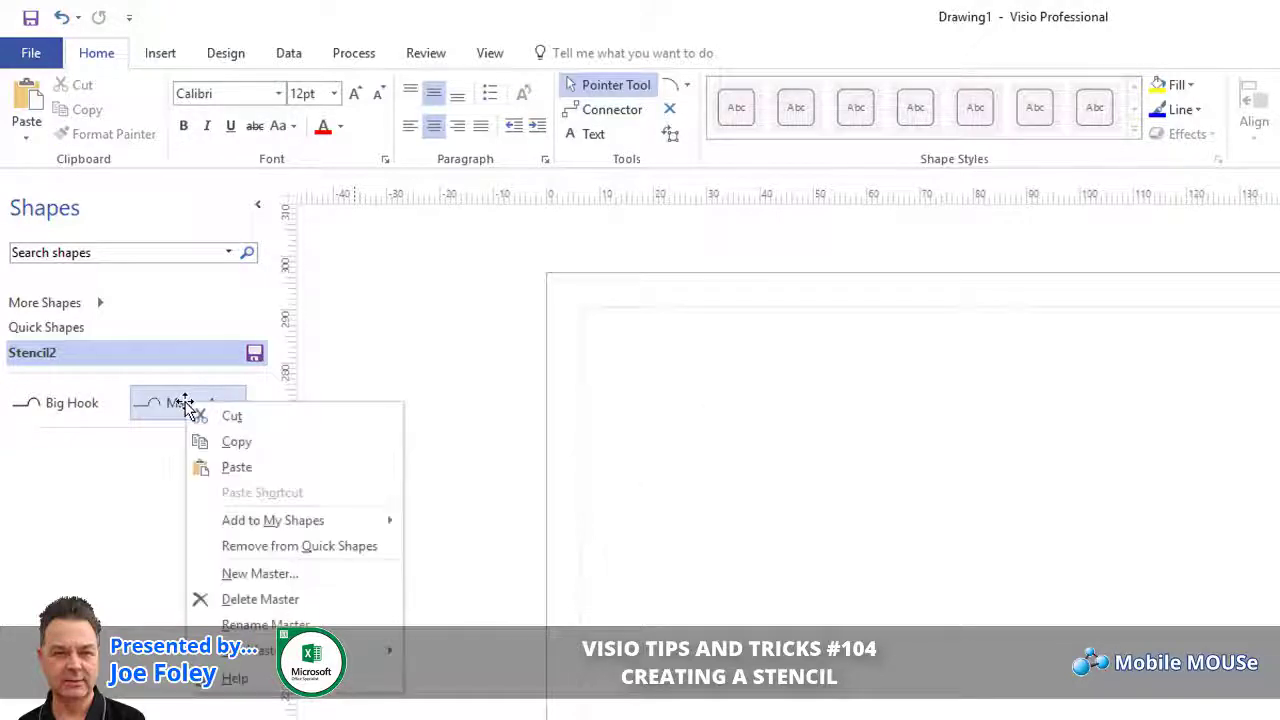
{"action": "mouse_move", "coordinate": [253, 655]}
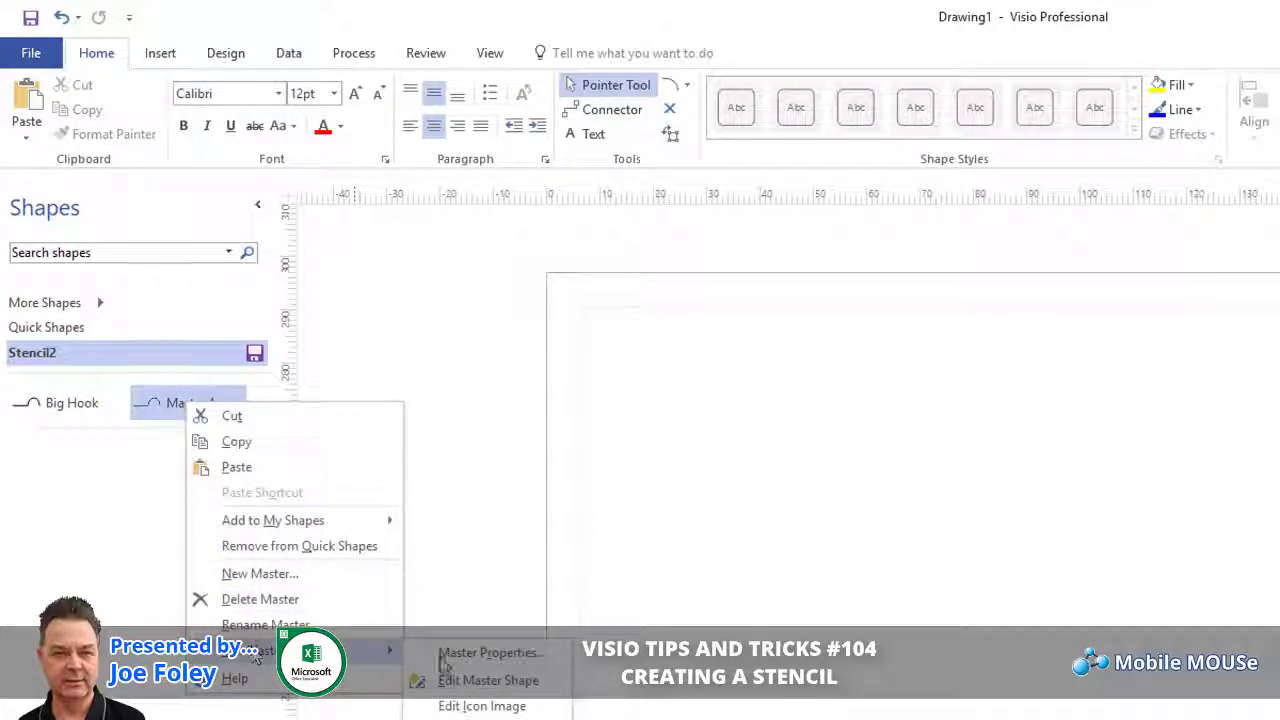
{"action": "left_click", "coordinate": [478, 653]}
{"action": "type", "text": "Little Hook"}
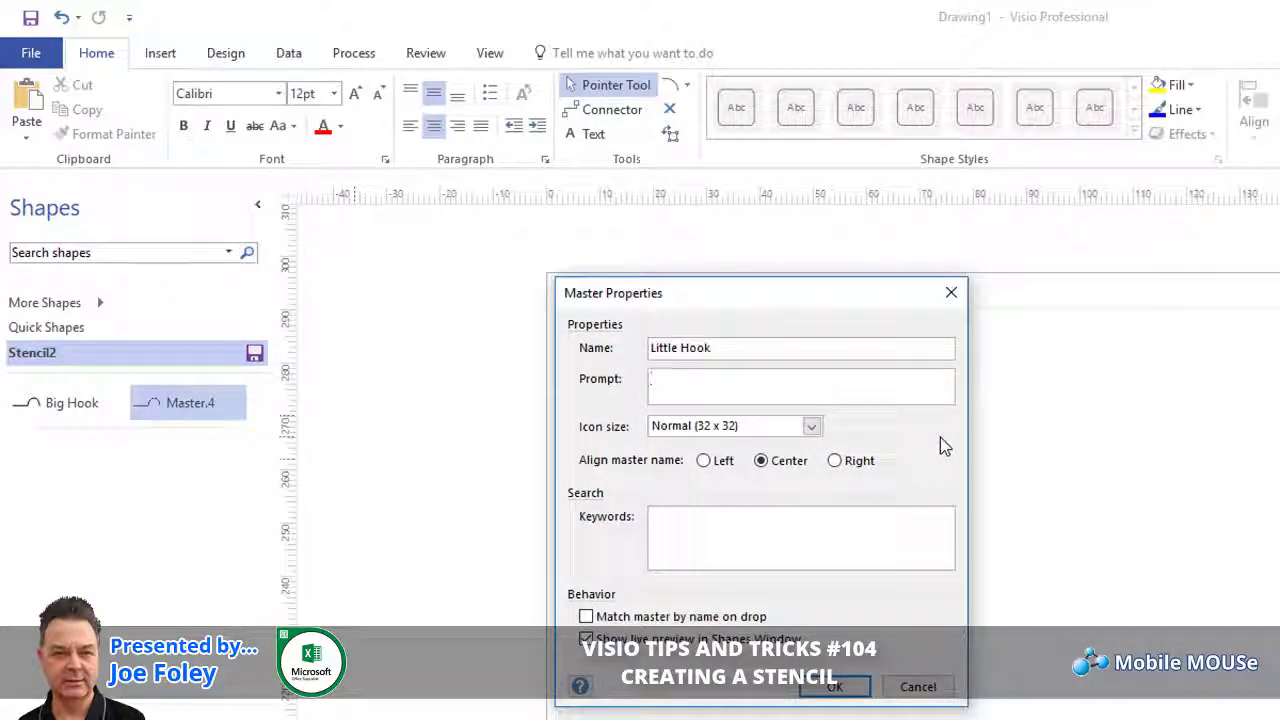
{"action": "left_click", "coordinate": [727, 529]}
{"action": "type", "text": "Hook"}
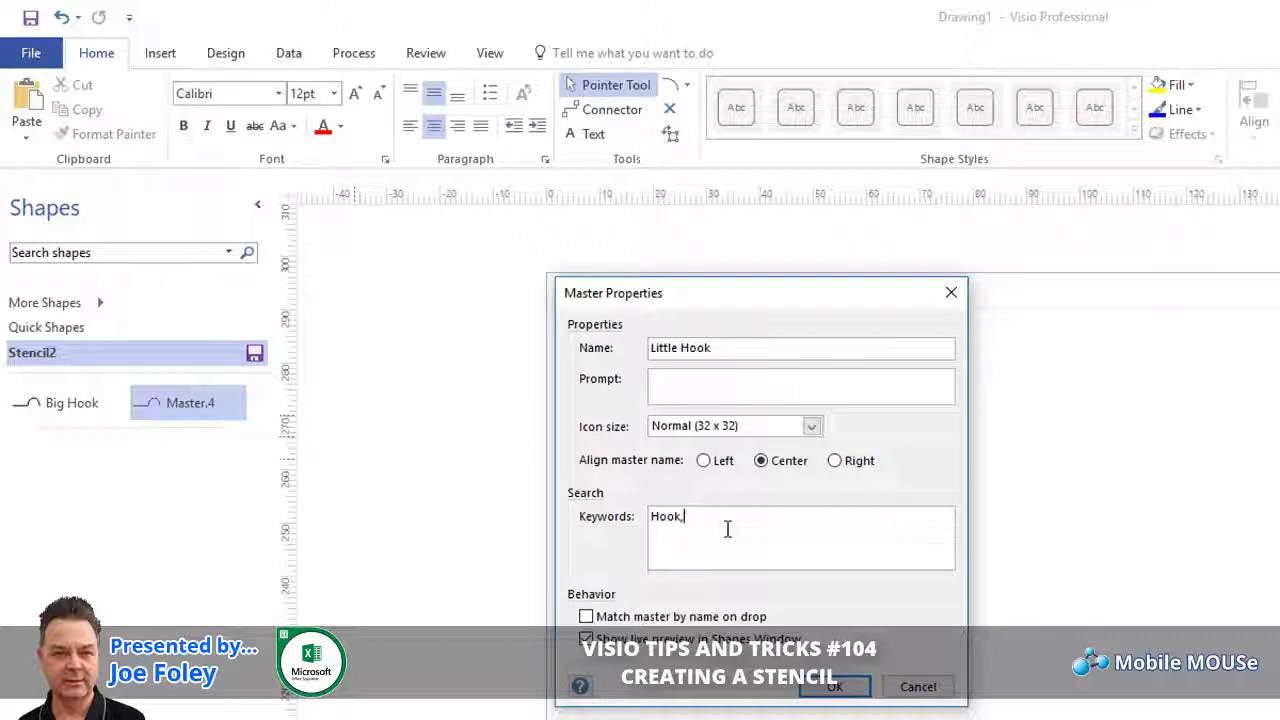
{"action": "left_click", "coordinate": [831, 686]}
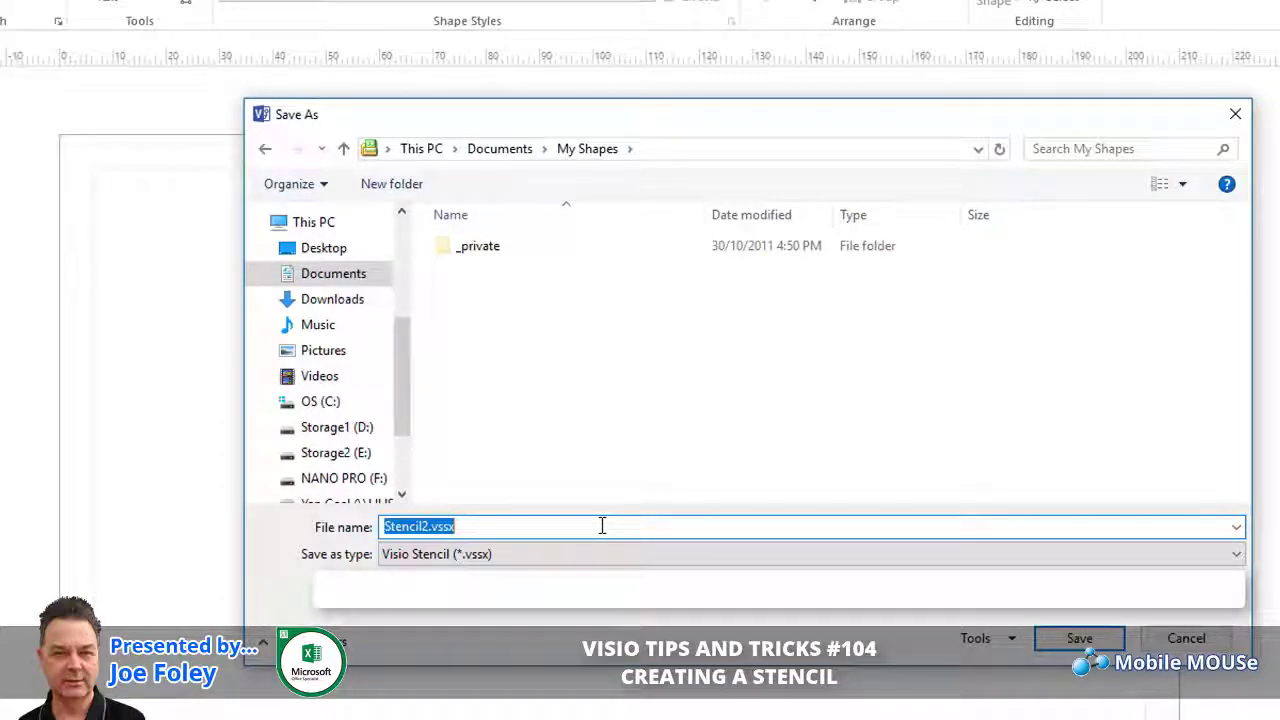
Save the stencil in My Shapes as Joes Favourites
{"action": "type", "text": "/"}
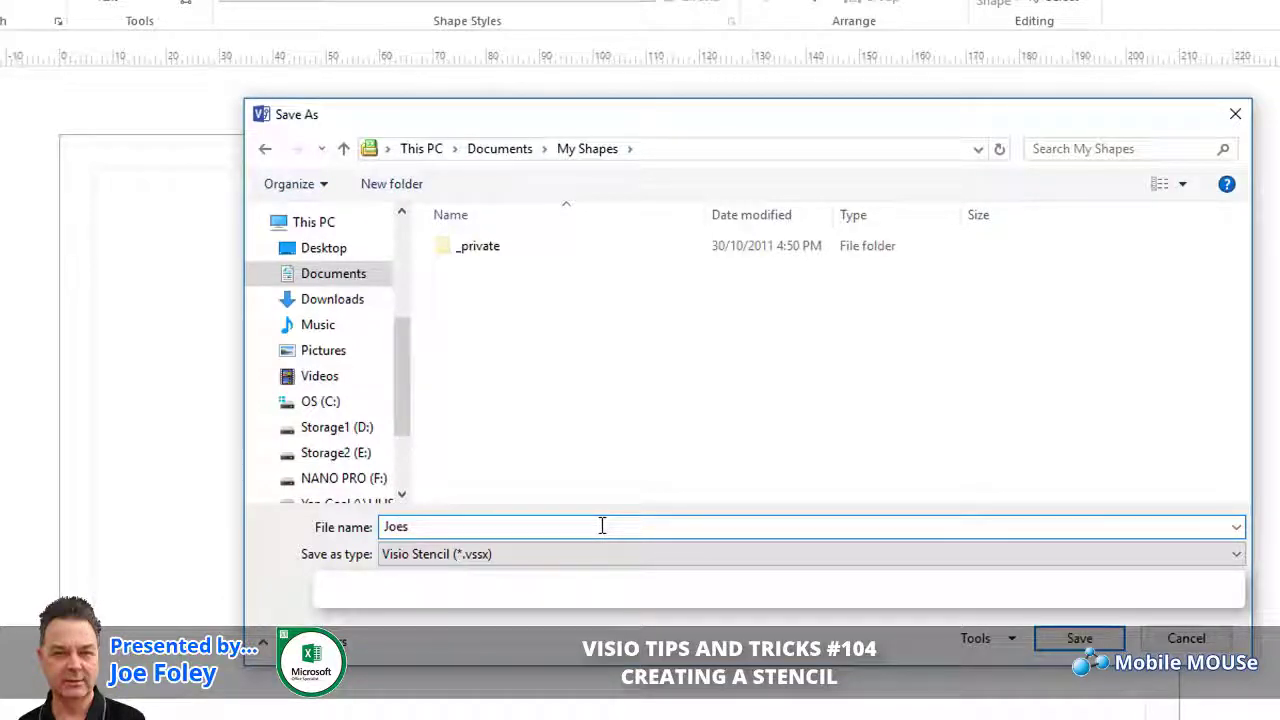
{"action": "type", "text": "oes Favourites"}
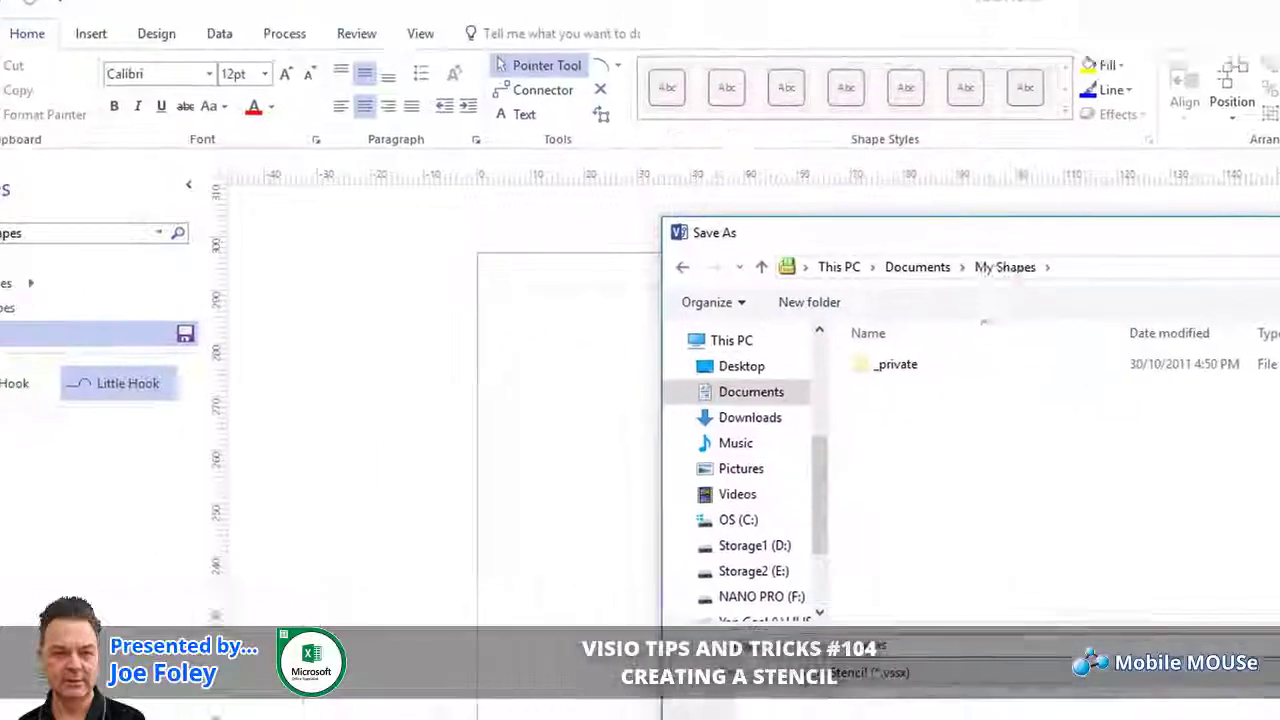
{"action": "left_click", "coordinate": [1075, 642]}
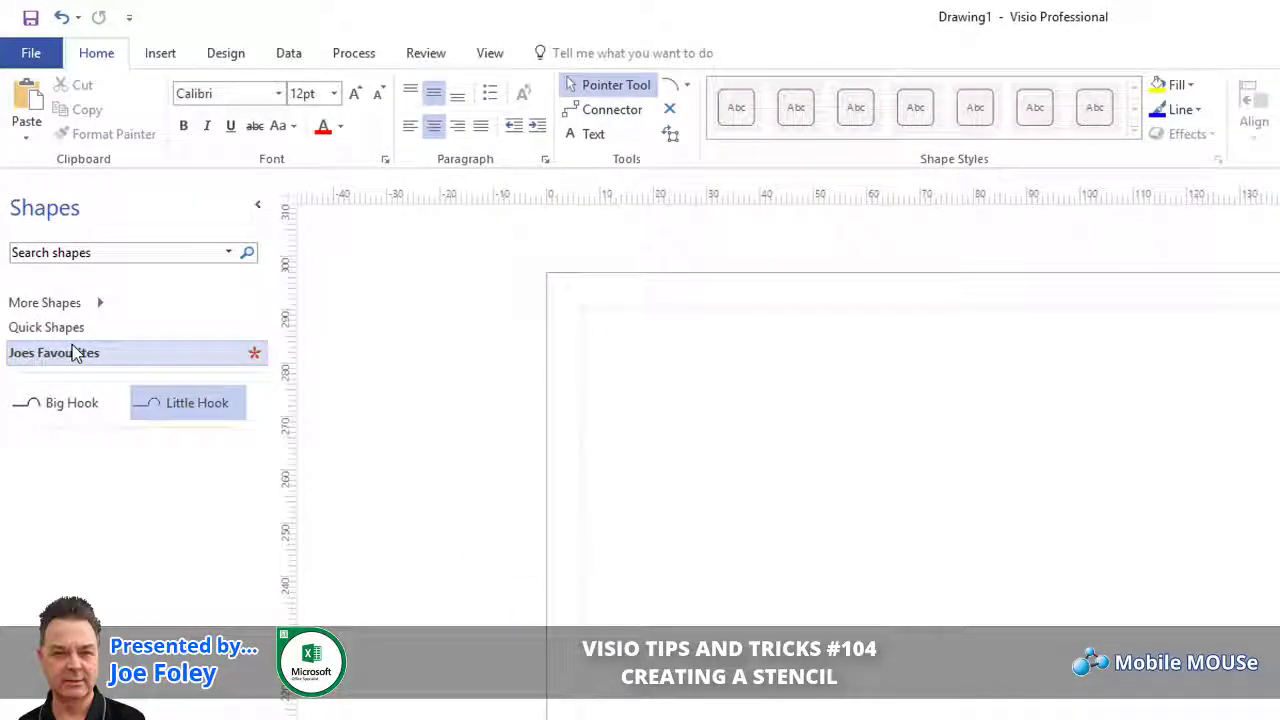
Save Joes Favourites and turn off Edit Stencil to make it read-only
{"action": "left_click", "coordinate": [255, 354]}
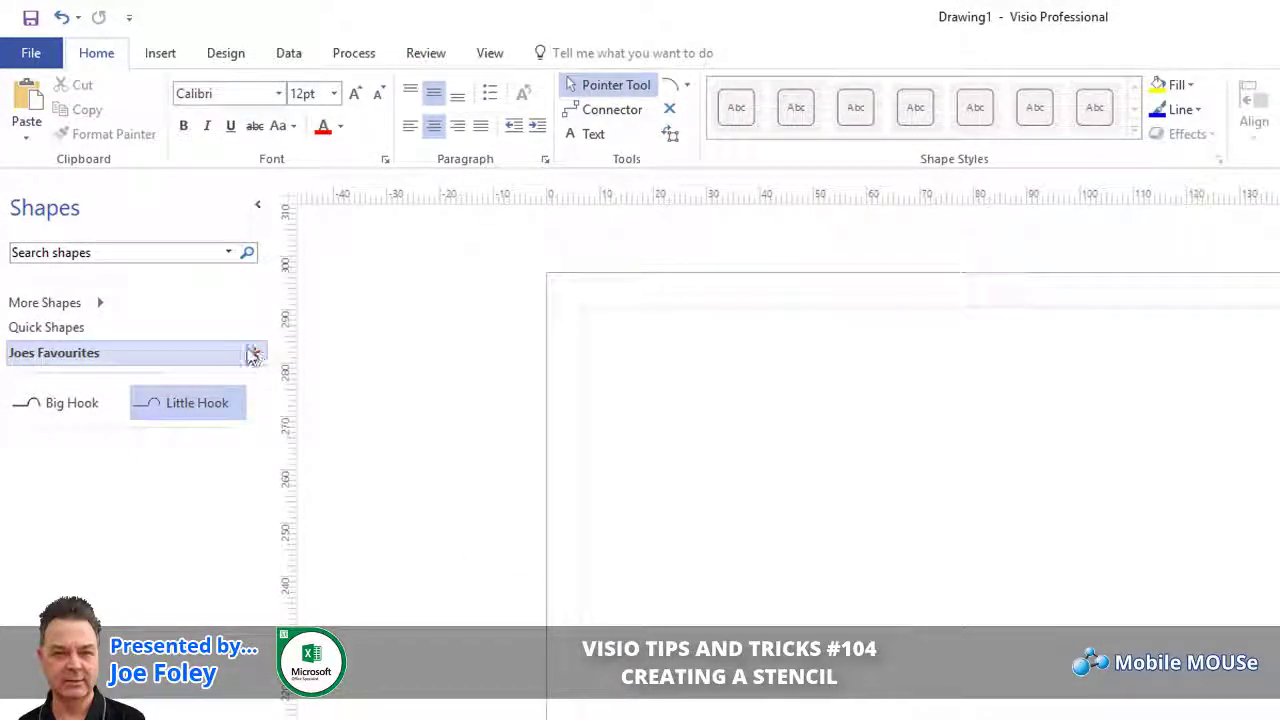
{"action": "right_click", "coordinate": [130, 355]}
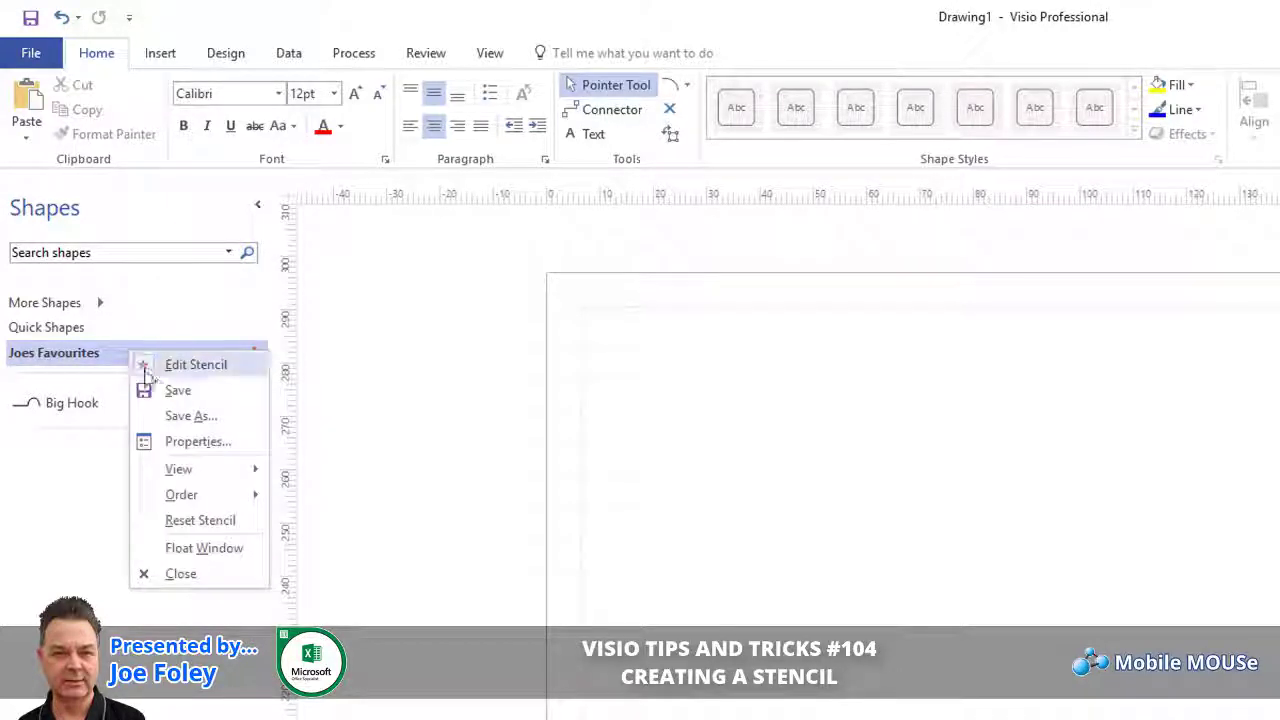
{"action": "left_click", "coordinate": [196, 367]}
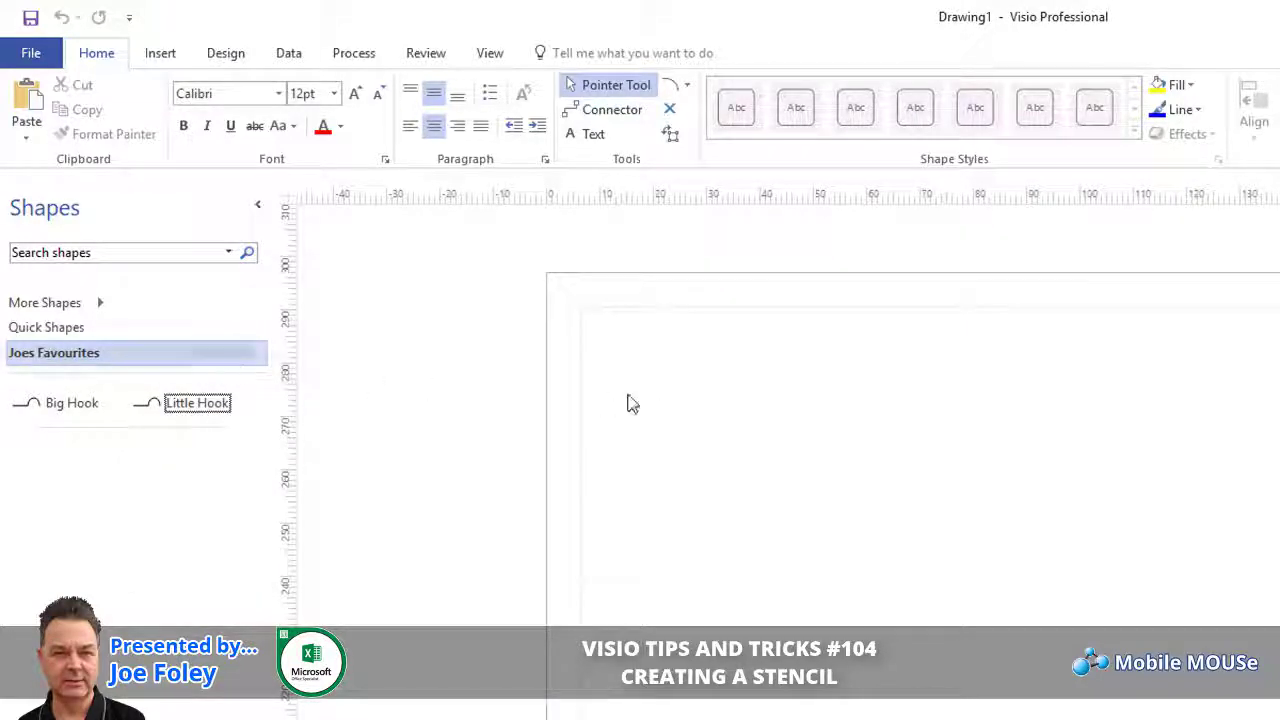
Place Little Hook and Big Hook shapes on the page, declining to edit the read-only stencil
{"action": "left_click_drag", "start_coordinate": [223, 408], "coordinate": [988, 648]}
{"action": "left_click_drag", "start_coordinate": [71, 408], "coordinate": [833, 447]}
{"action": "left_click_drag", "start_coordinate": [1015, 645], "coordinate": [136, 498]}
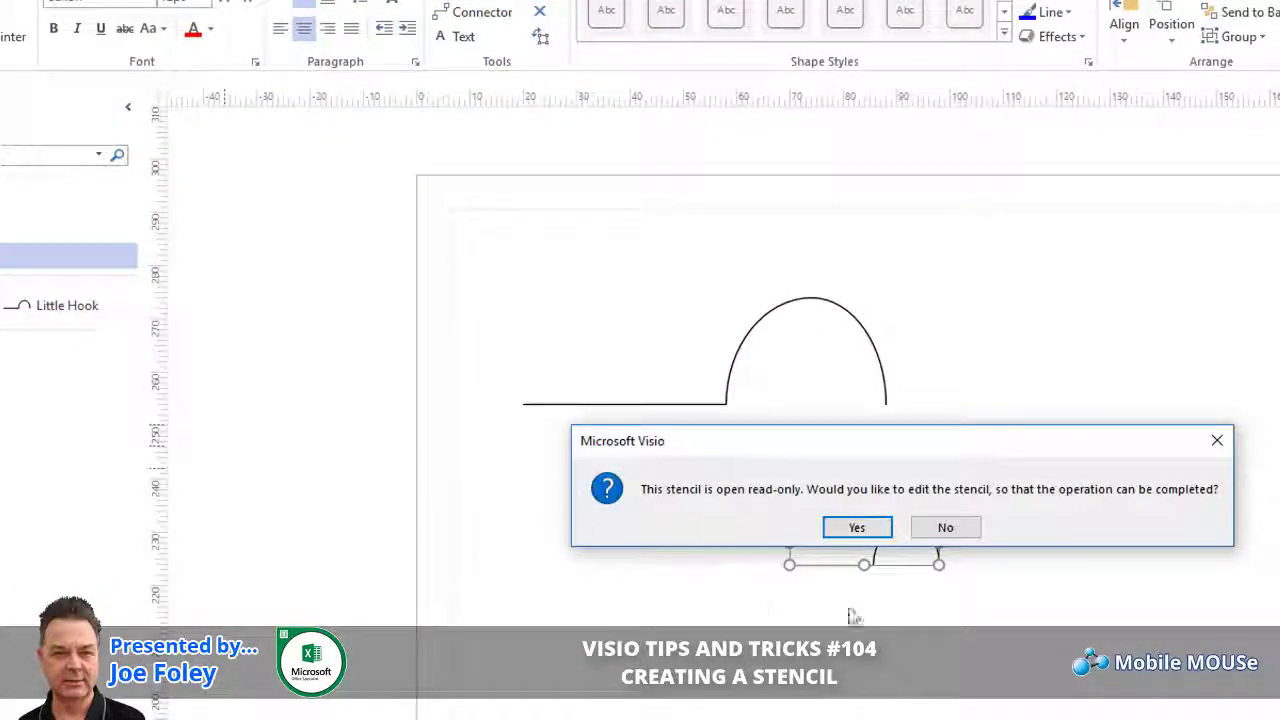
{"action": "left_click", "coordinate": [944, 527]}
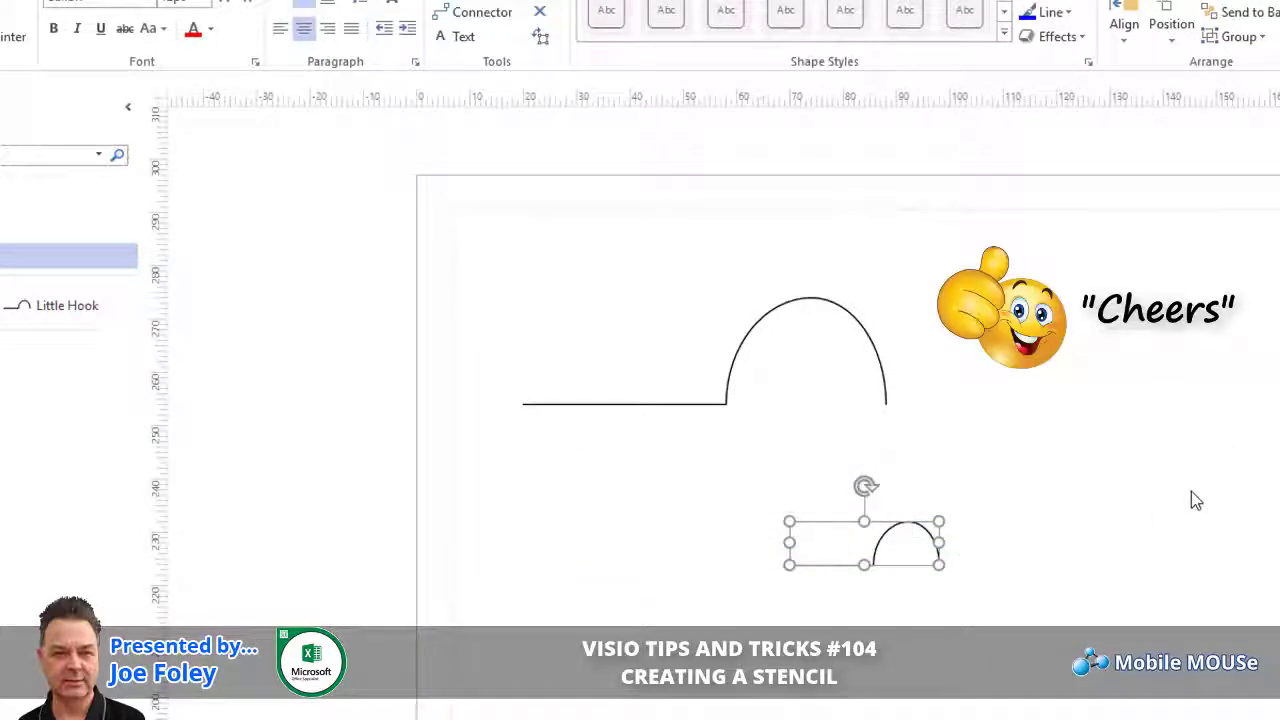